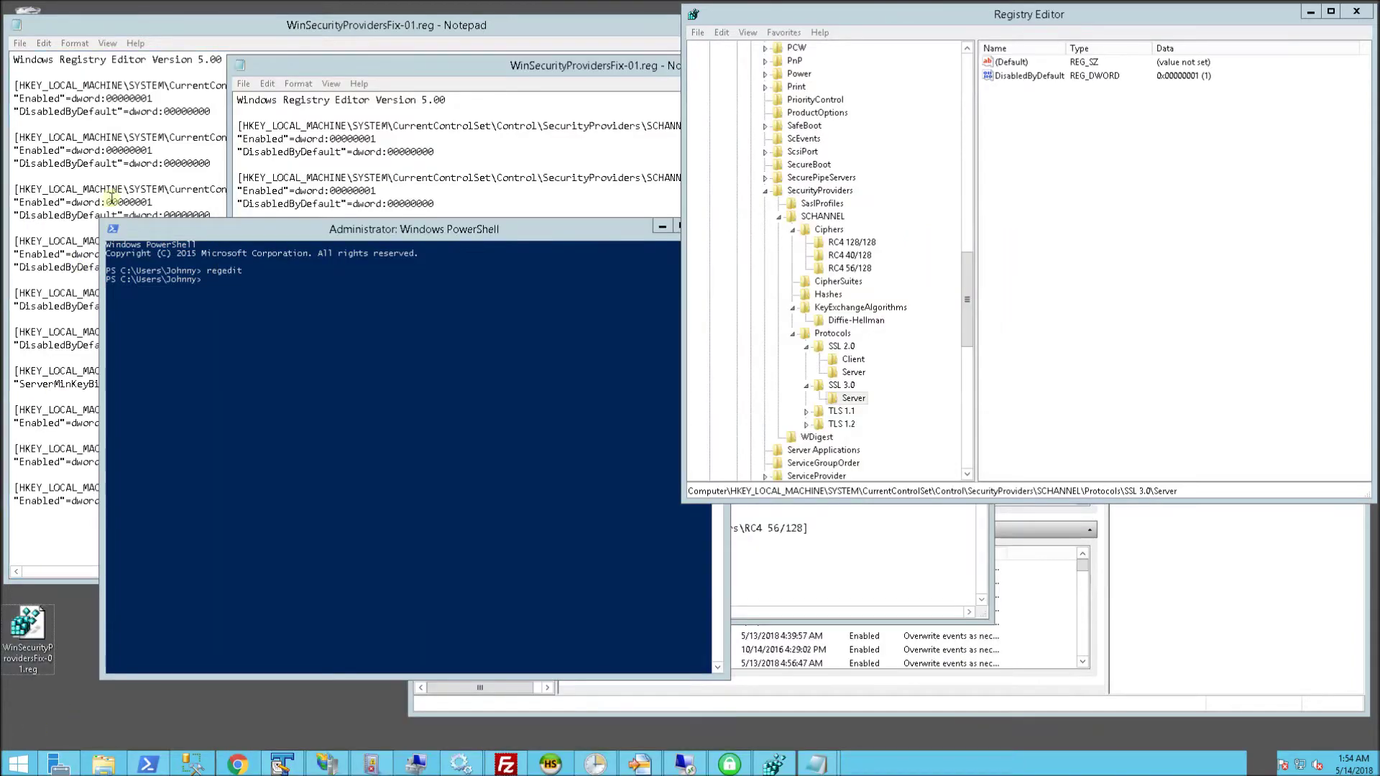
# Bring the full .reg file forward and highlight its TLS 1.2, TLS 1.1 and SSL key names.
pyautogui.click(270, 163)
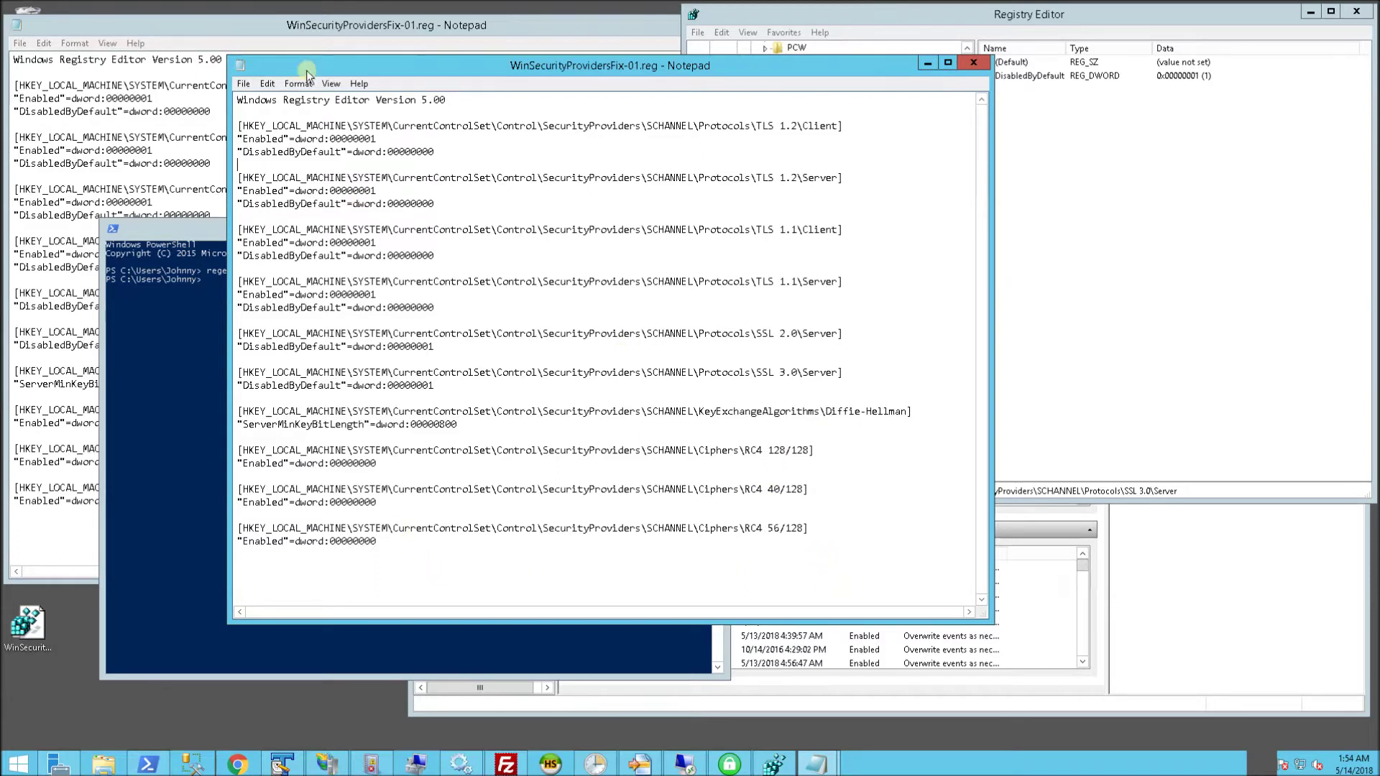
pyautogui.click(758, 126)
pyautogui.moveTo(773, 129); pyautogui.dragTo(797, 130)
pyautogui.moveTo(757, 230); pyautogui.dragTo(801, 230)
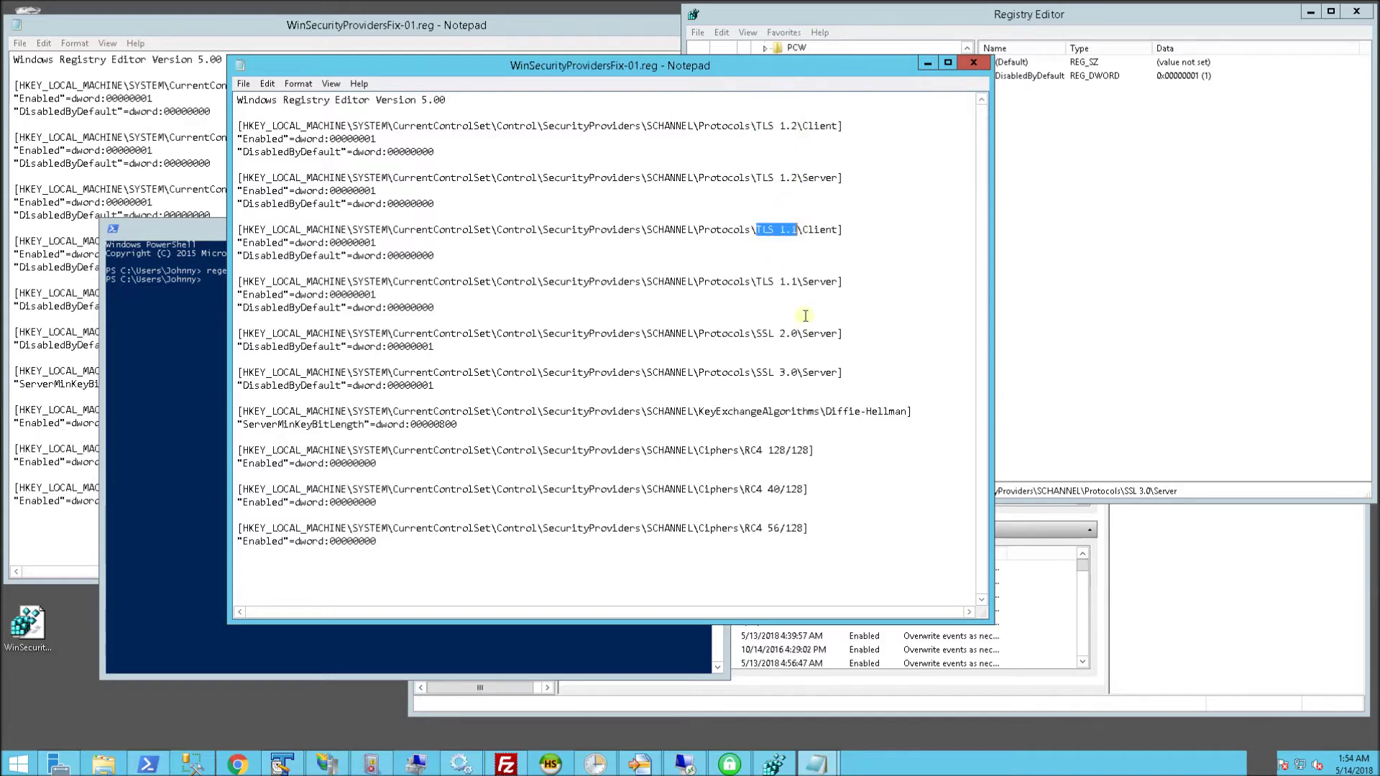
pyautogui.click(801, 333)
pyautogui.moveTo(758, 334)
pyautogui.mouseDown()
pyautogui.moveTo(799, 335)
pyautogui.moveTo(798, 373)
pyautogui.mouseUp()
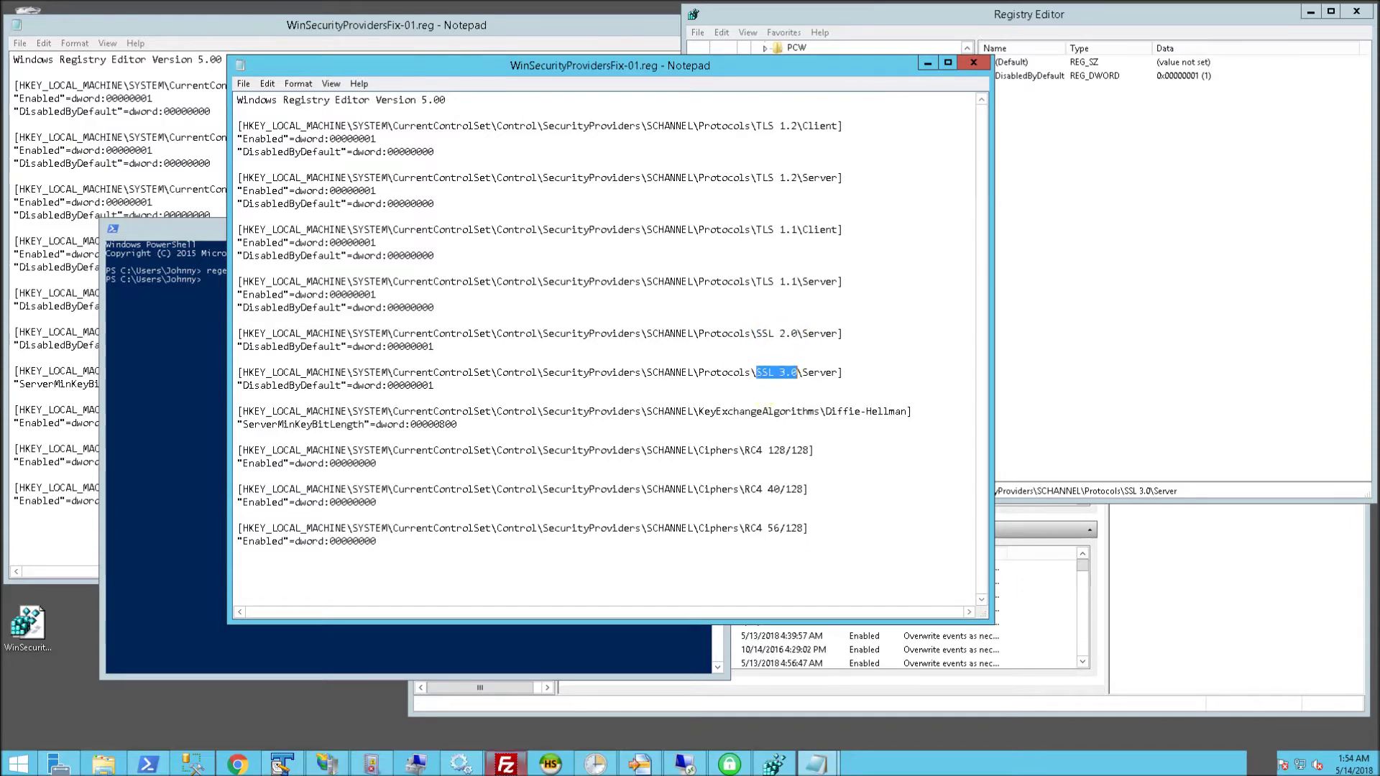
pyautogui.click(505, 765)
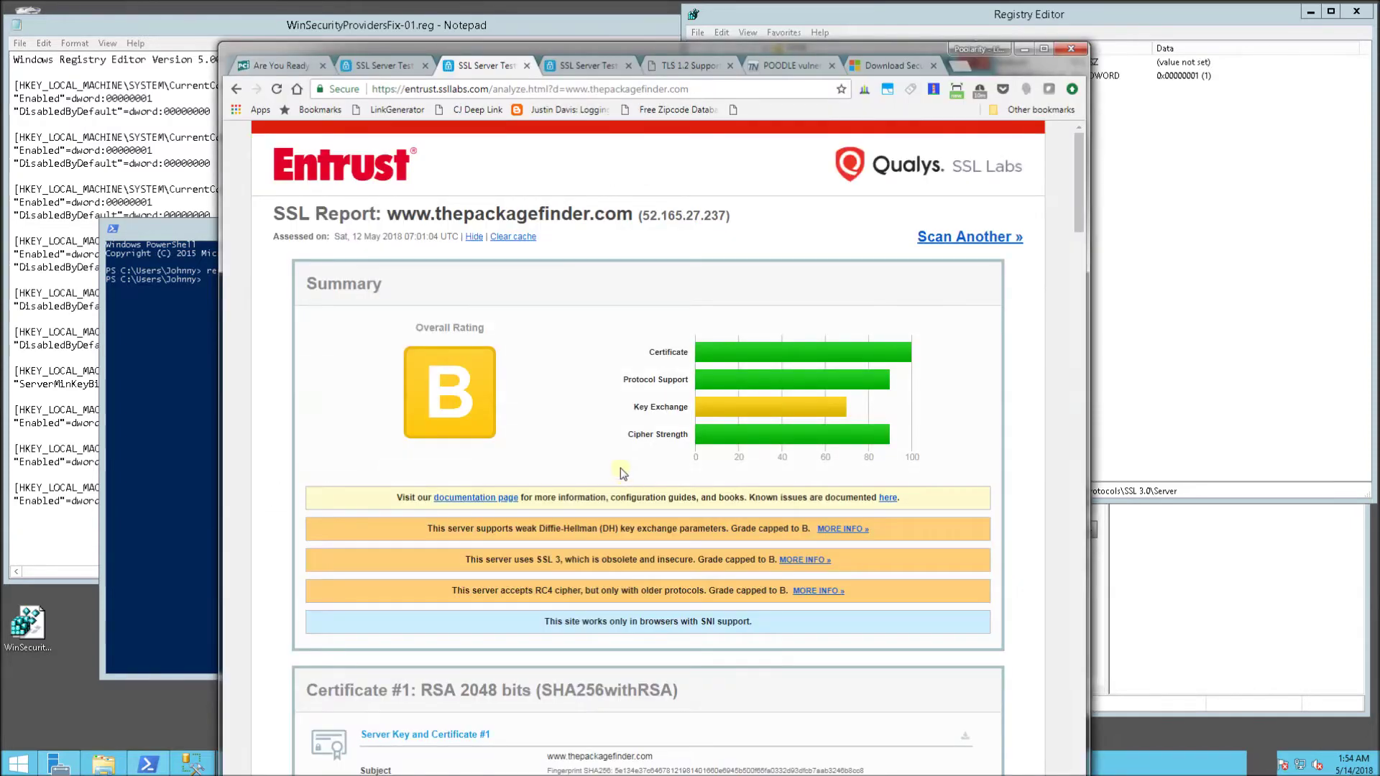
pyautogui.scroll(-3, 622, 478)
pyautogui.scroll(-4, 621, 496)
pyautogui.scroll(-5, 619, 515)
pyautogui.scroll(-4, 615, 515)
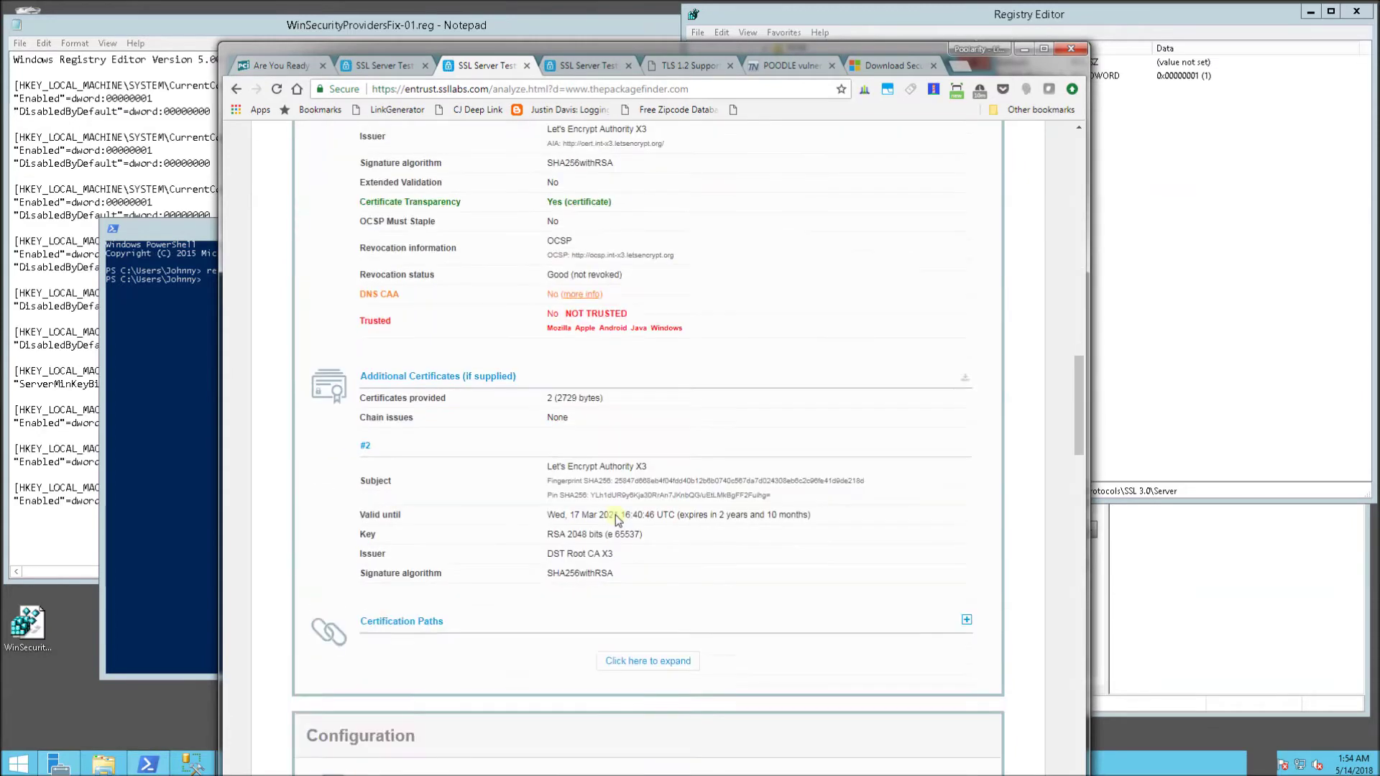
pyautogui.scroll(-2, 614, 517)
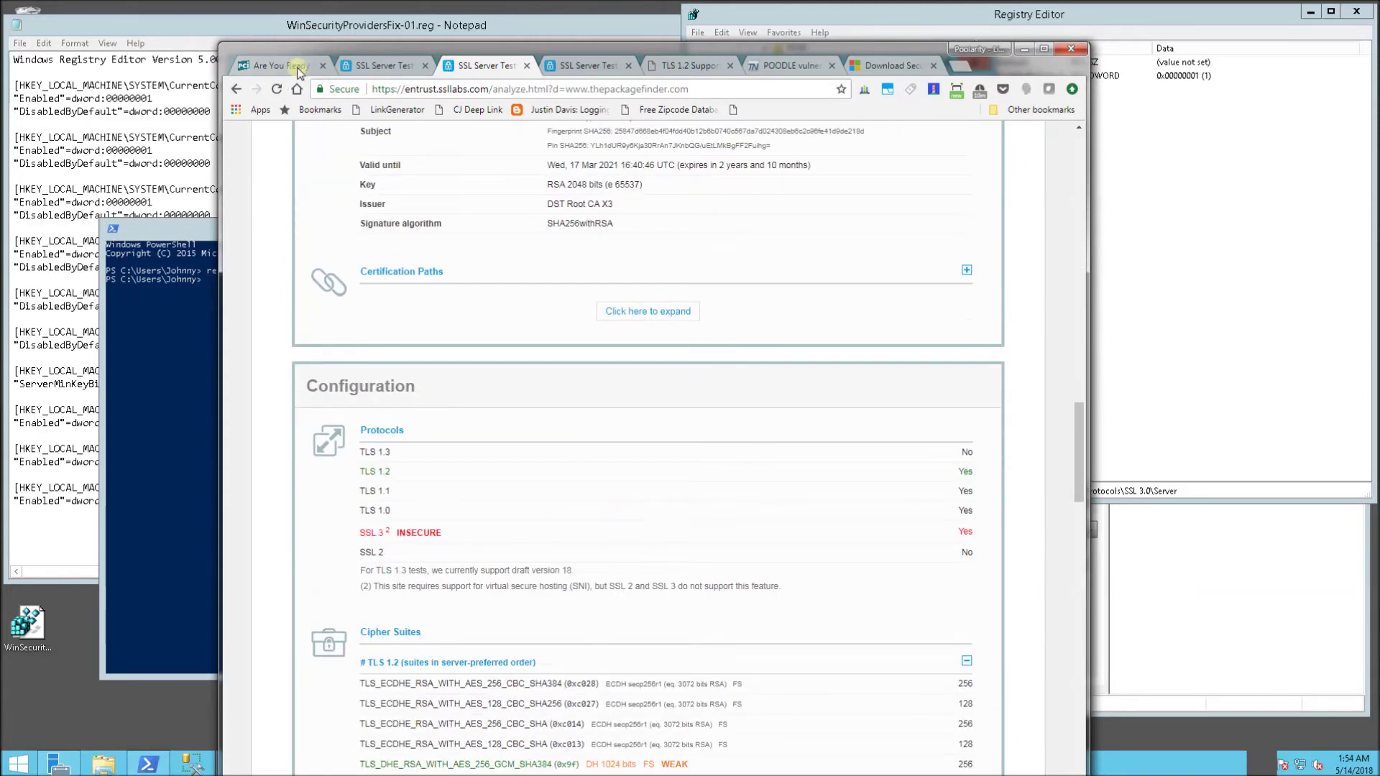
# Check the site hostname on the SSL Server Test start page, then return to the B-graded report.
pyautogui.click(387, 69)
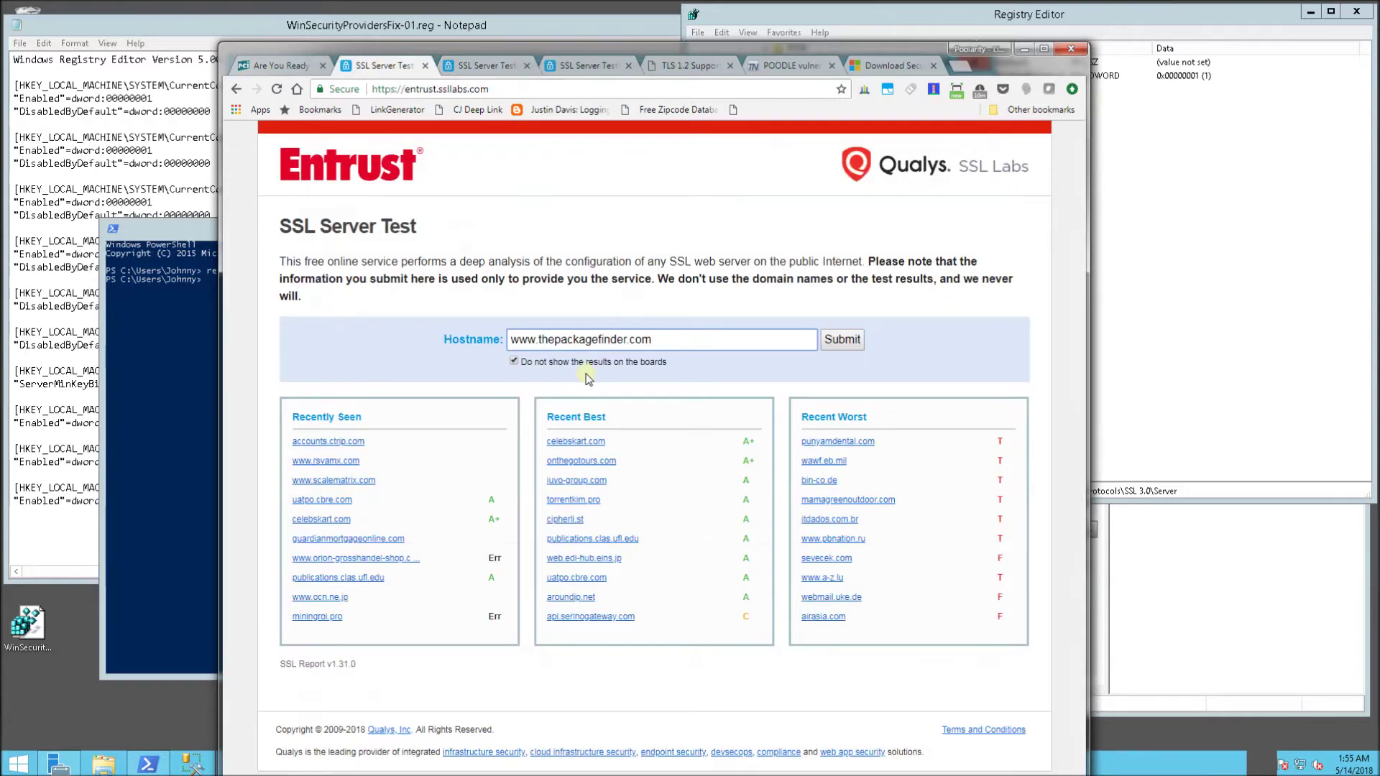
pyautogui.moveTo(652, 340); pyautogui.dragTo(486, 340)
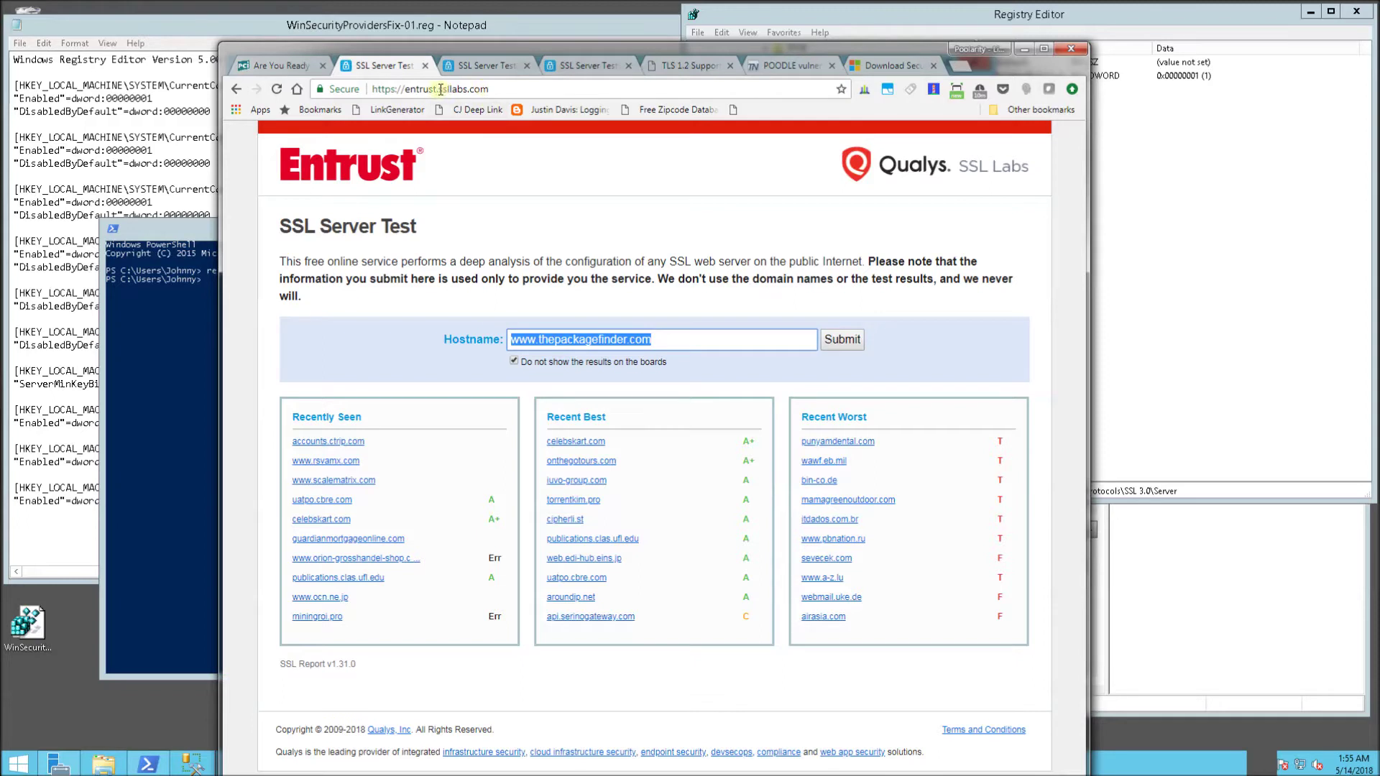
pyautogui.moveTo(661, 335); pyautogui.dragTo(483, 340)
pyautogui.click(491, 67)
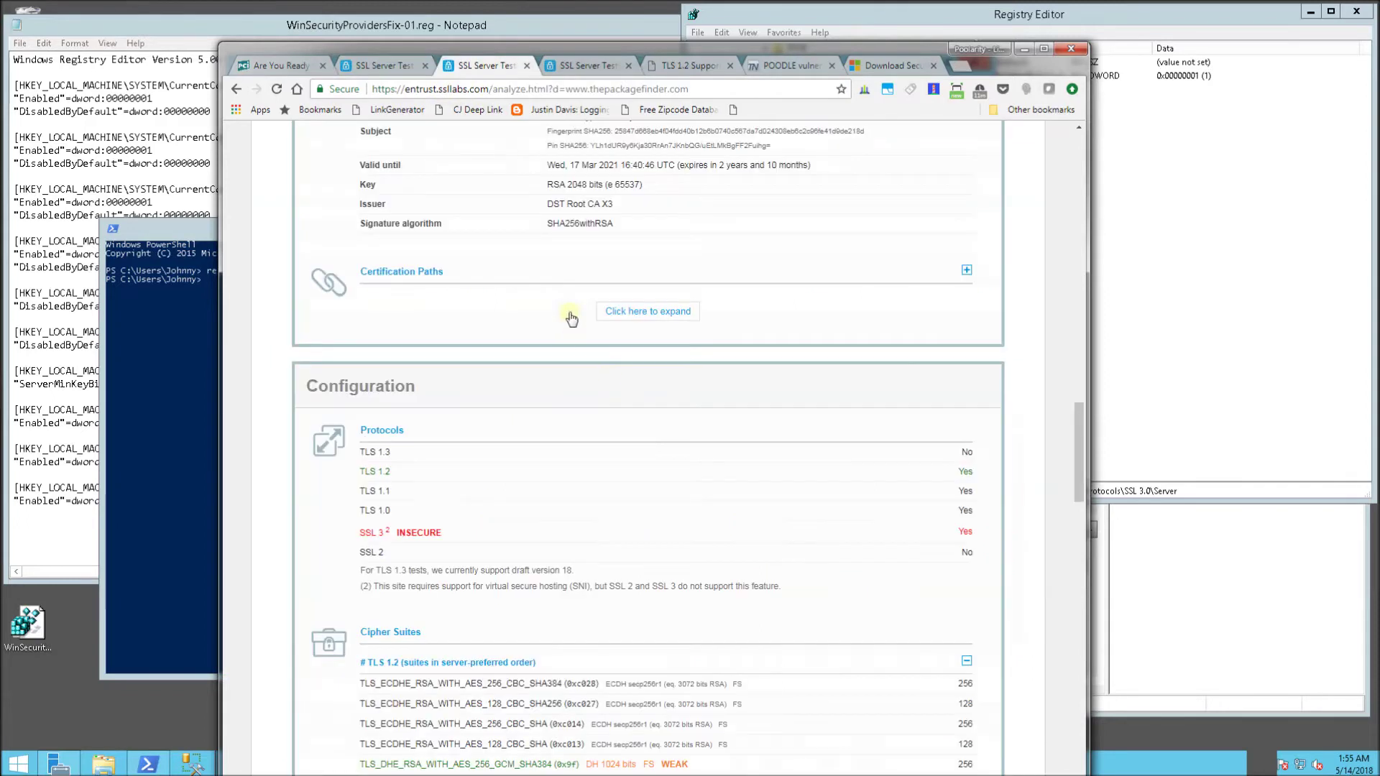
pyautogui.scroll(4, 572, 324)
pyautogui.scroll(-2, 580, 385)
pyautogui.scroll(15, 579, 386)
pyautogui.scroll(3, 579, 386)
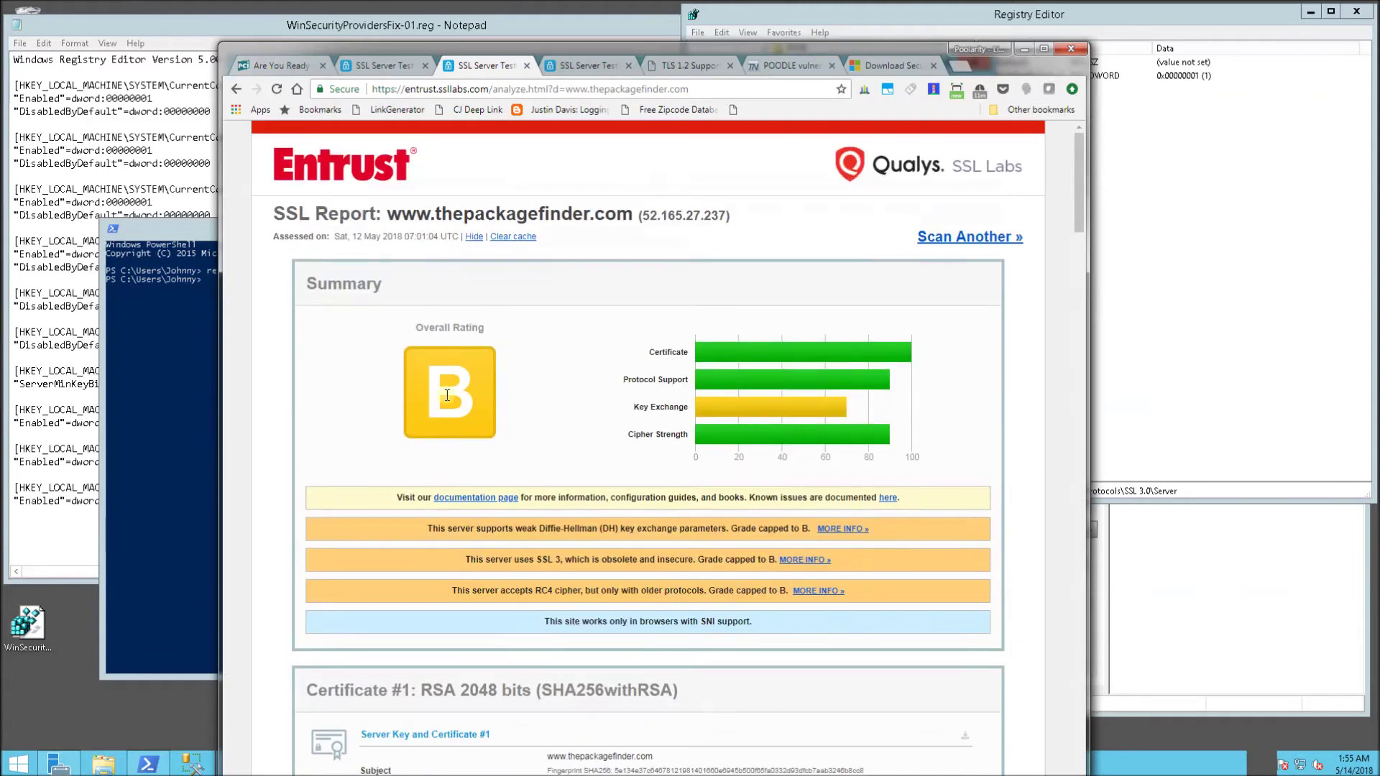
# View the newer A-graded report, then bring the .reg file back to the front.
pyautogui.click(563, 66)
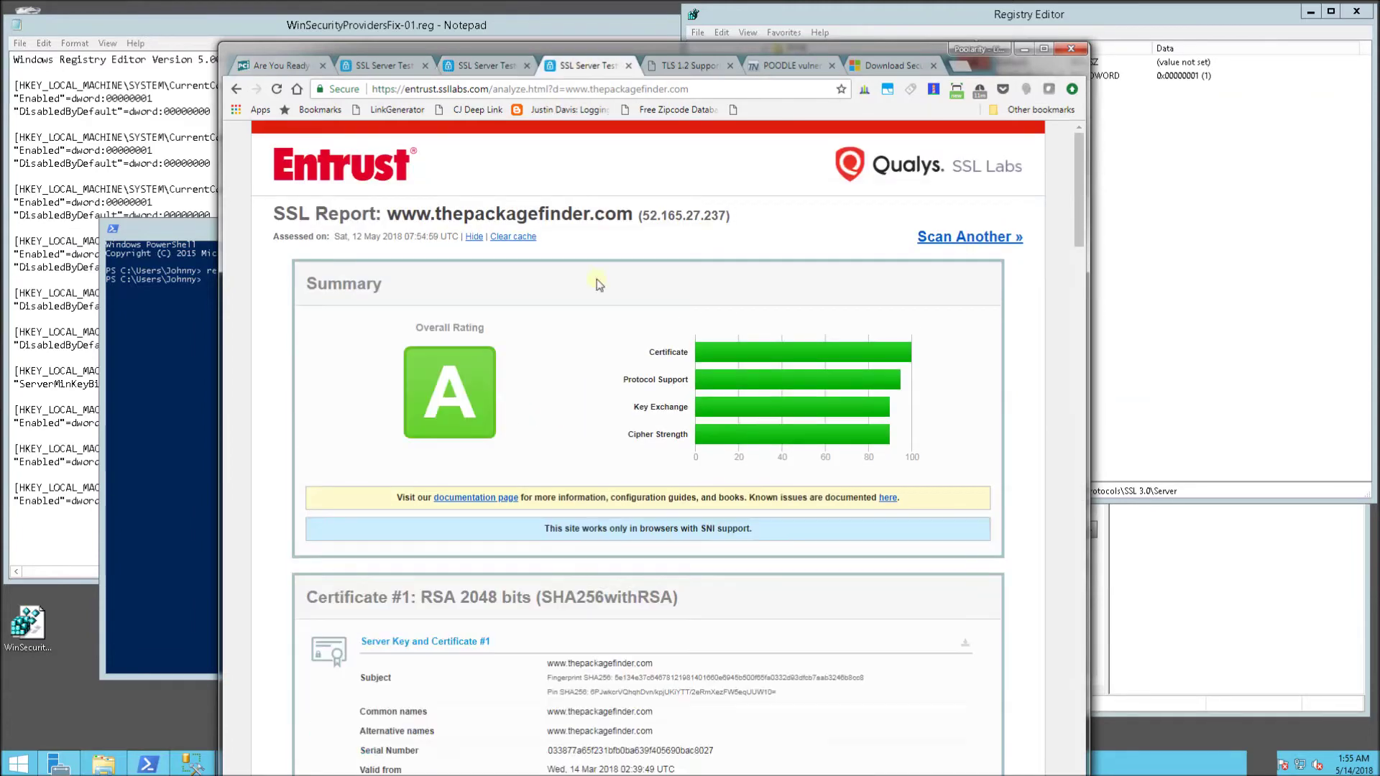
pyautogui.click(150, 152)
pyautogui.click(861, 259)
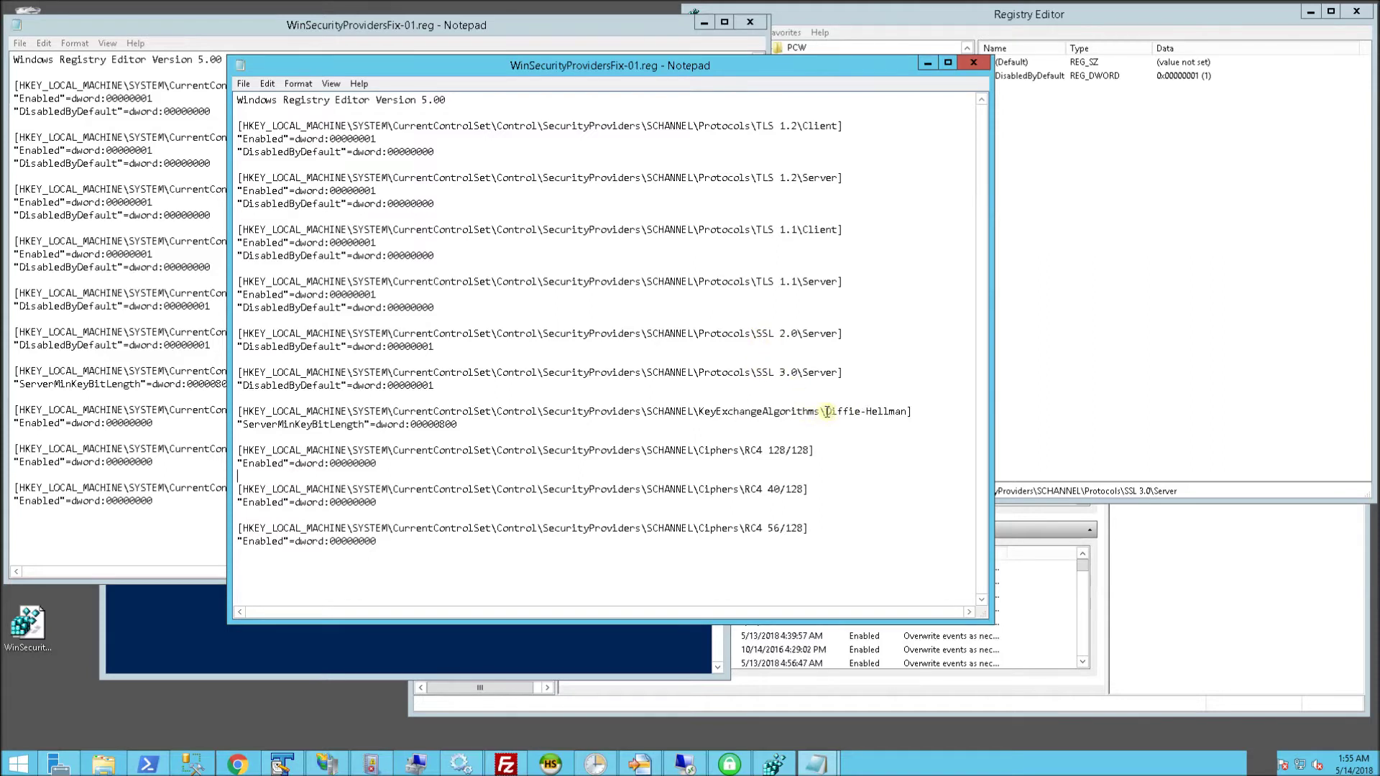
pyautogui.moveTo(824, 411); pyautogui.dragTo(908, 411)
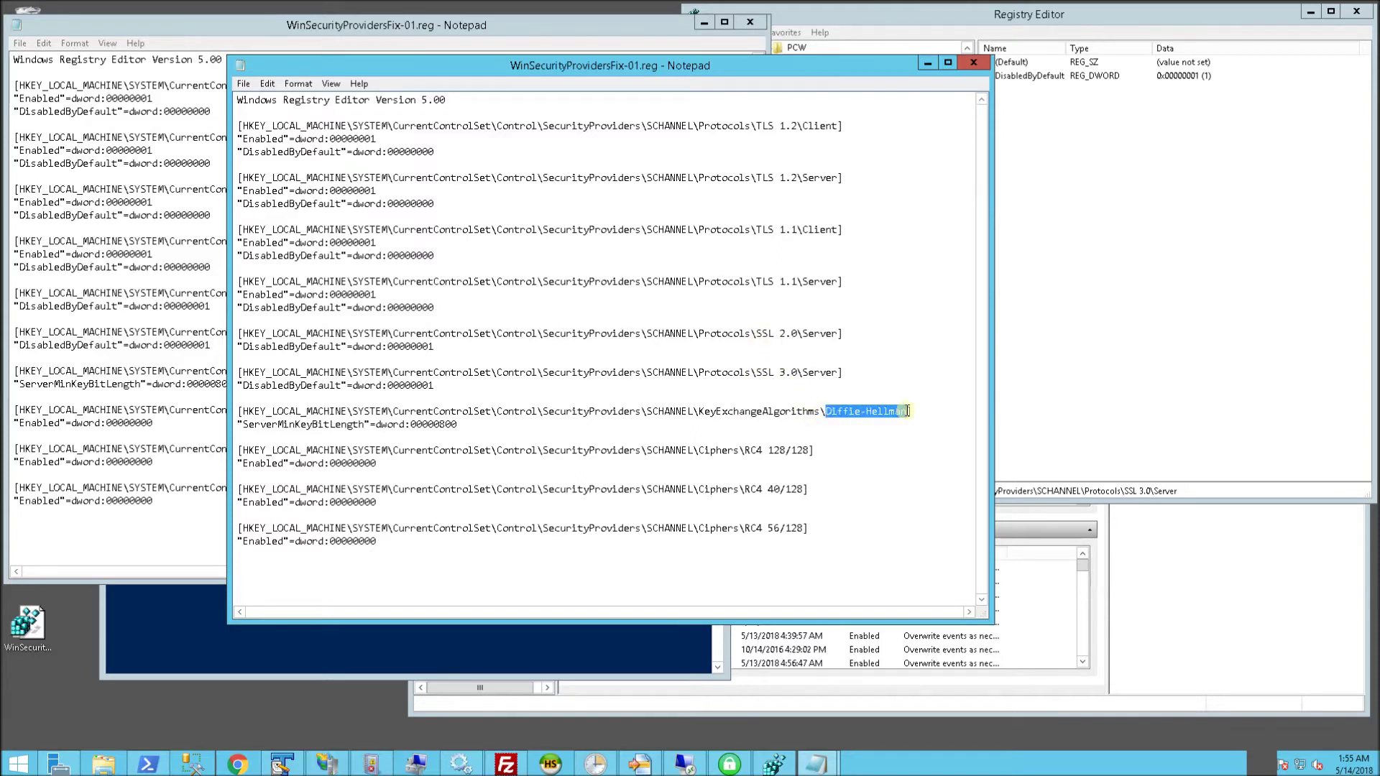
pyautogui.click(624, 411)
pyautogui.moveTo(458, 424); pyautogui.dragTo(411, 424)
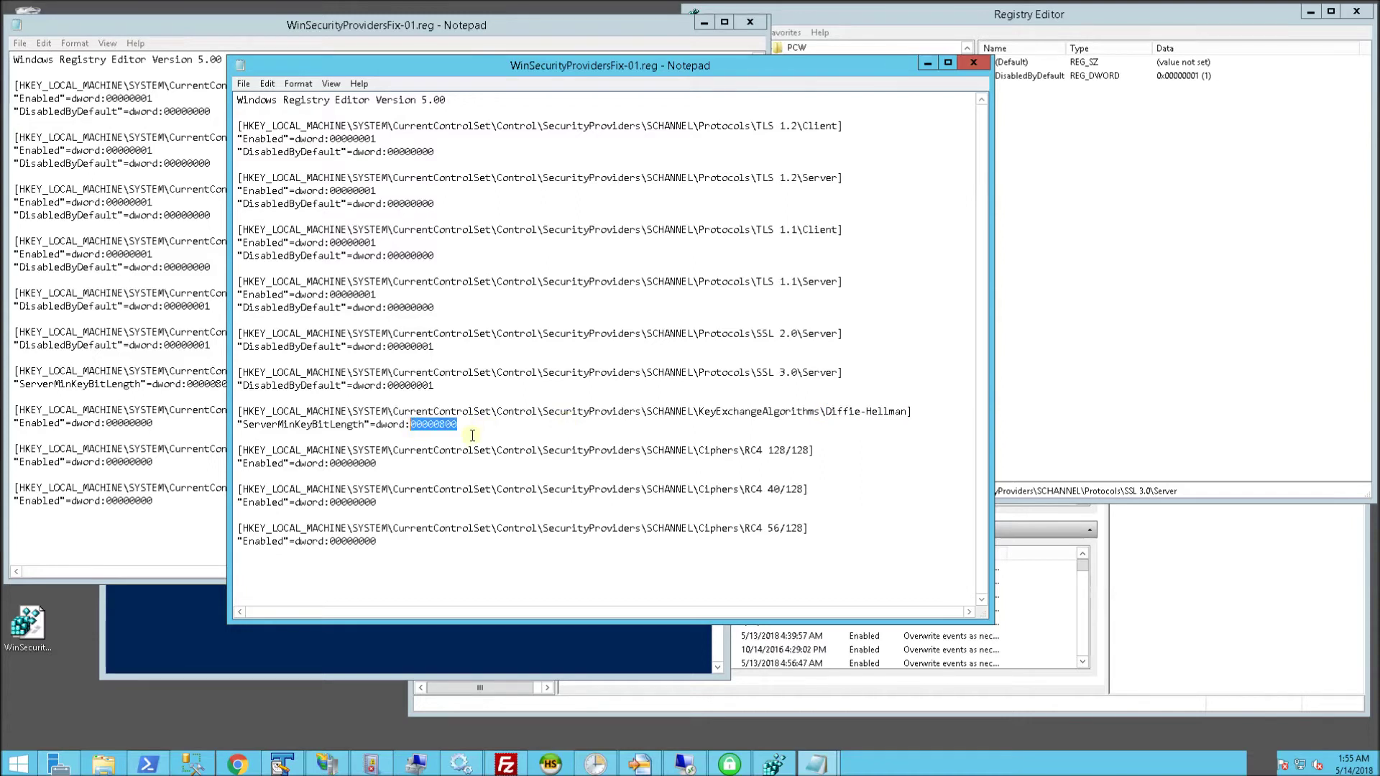
pyautogui.click(463, 421)
pyautogui.click(748, 466)
pyautogui.click(762, 451)
pyautogui.moveTo(285, 464); pyautogui.dragTo(378, 465)
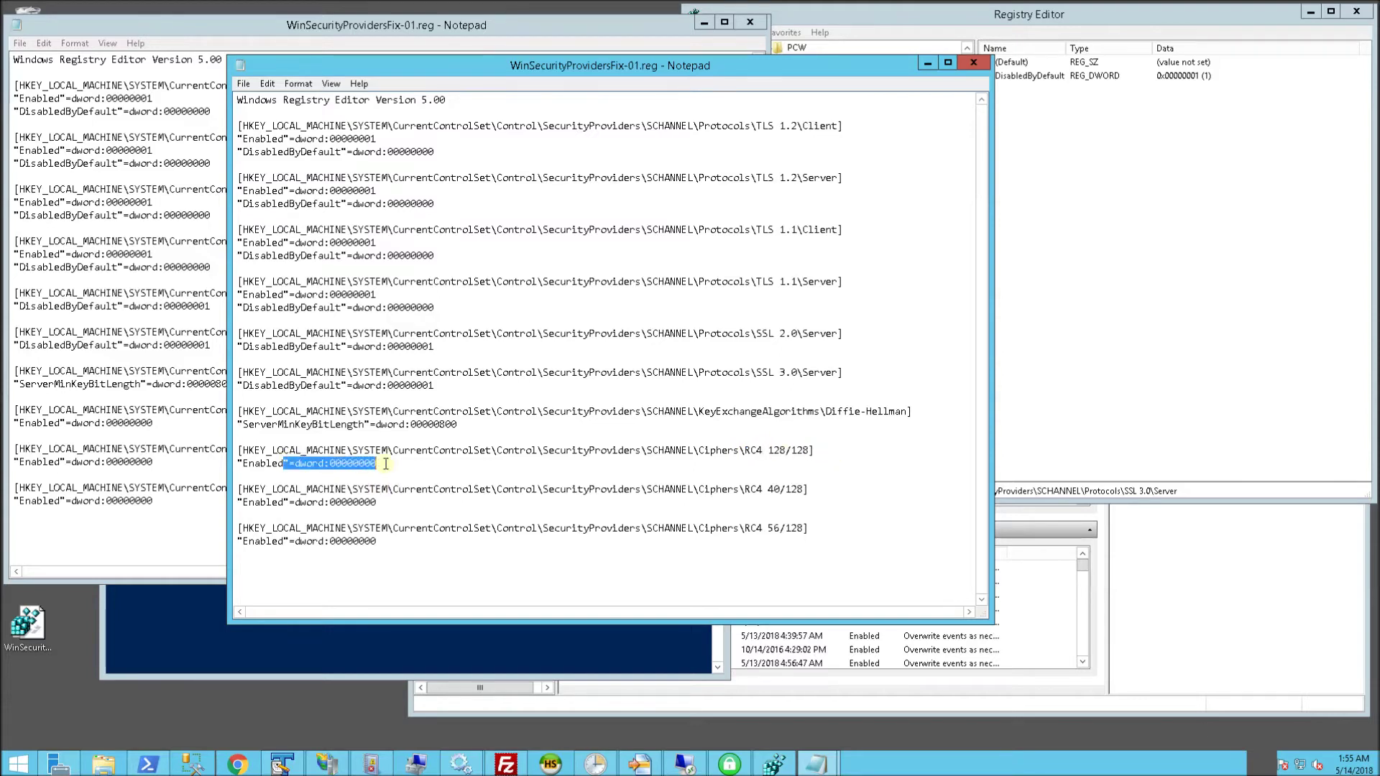
pyautogui.click(448, 524)
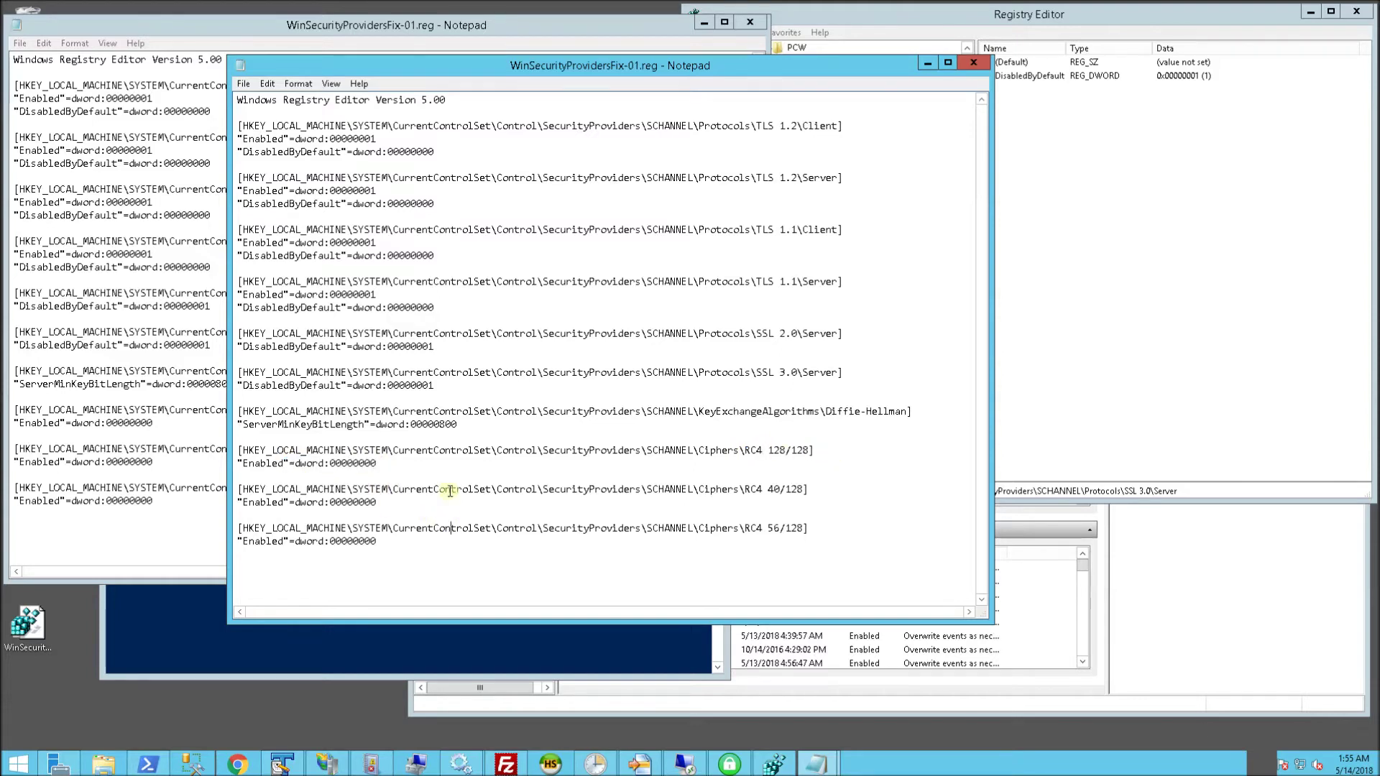
pyautogui.click(32, 618)
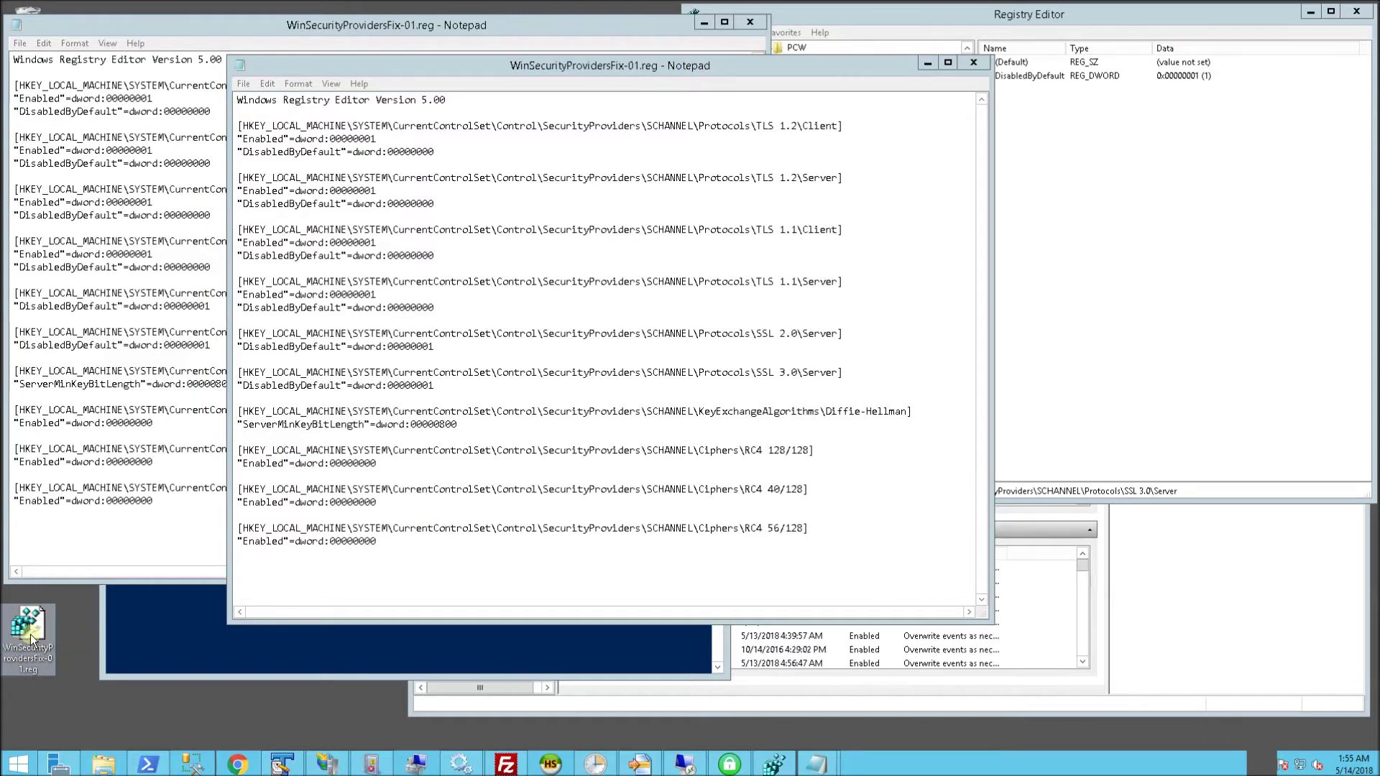
# Import the .reg file from the desktop, confirm the registry warning and dismiss the success message.
pyautogui.doubleClick(30, 634)
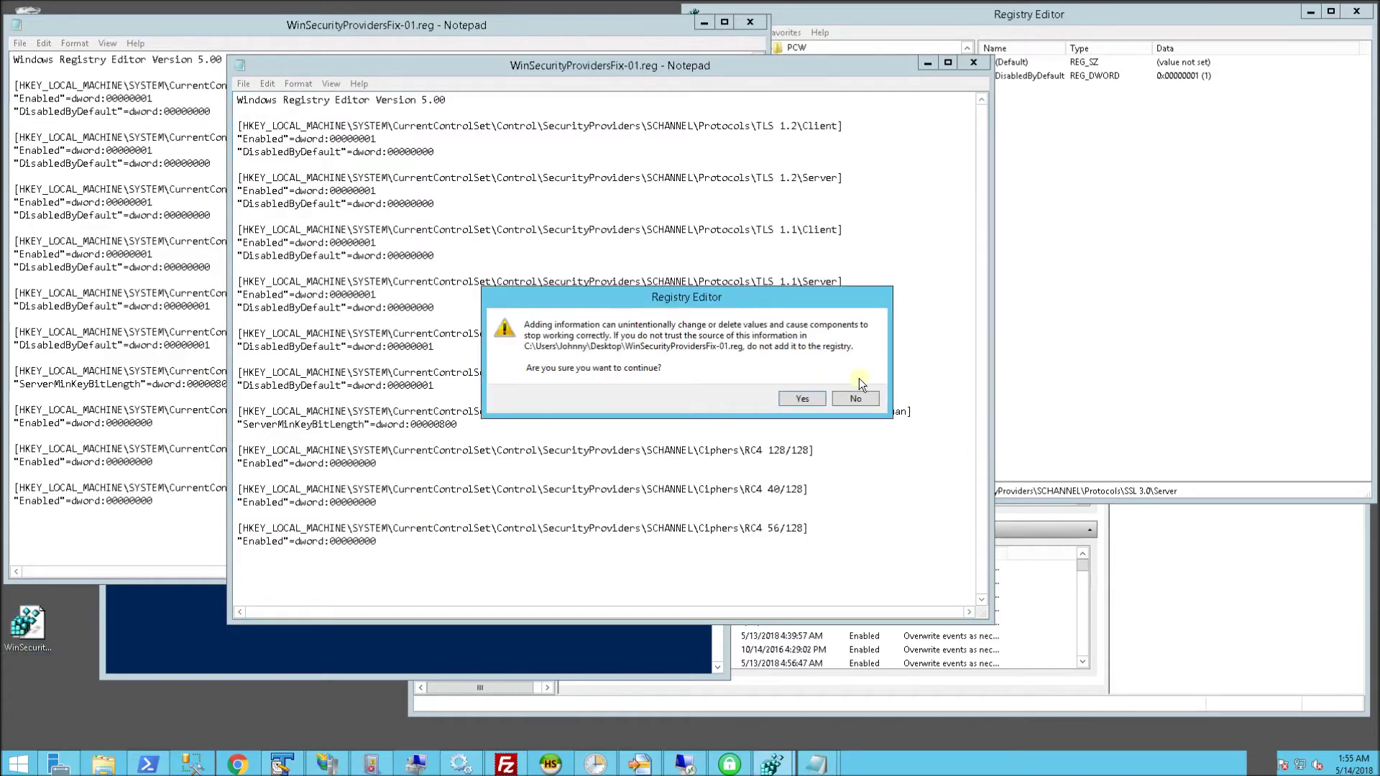
pyautogui.click(810, 399)
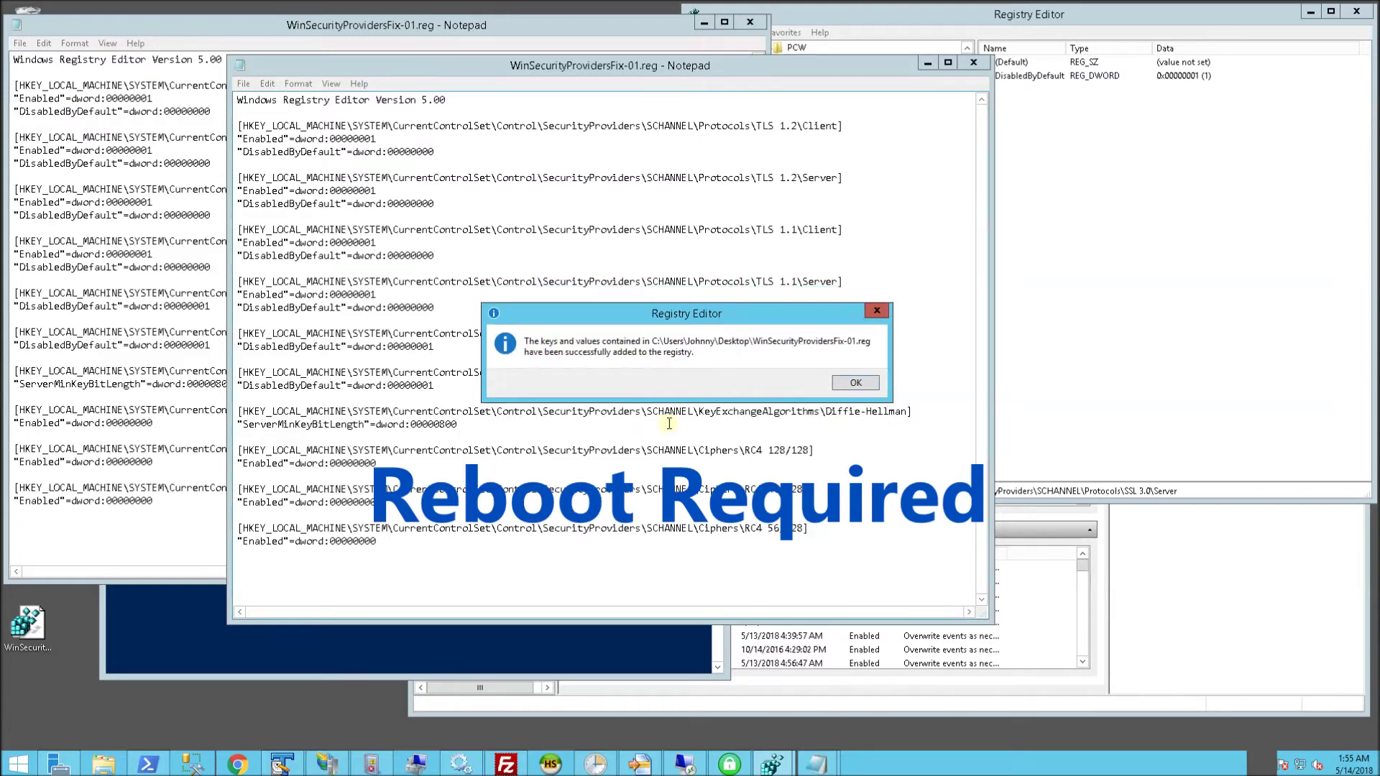
pyautogui.click(846, 382)
pyautogui.click(1101, 342)
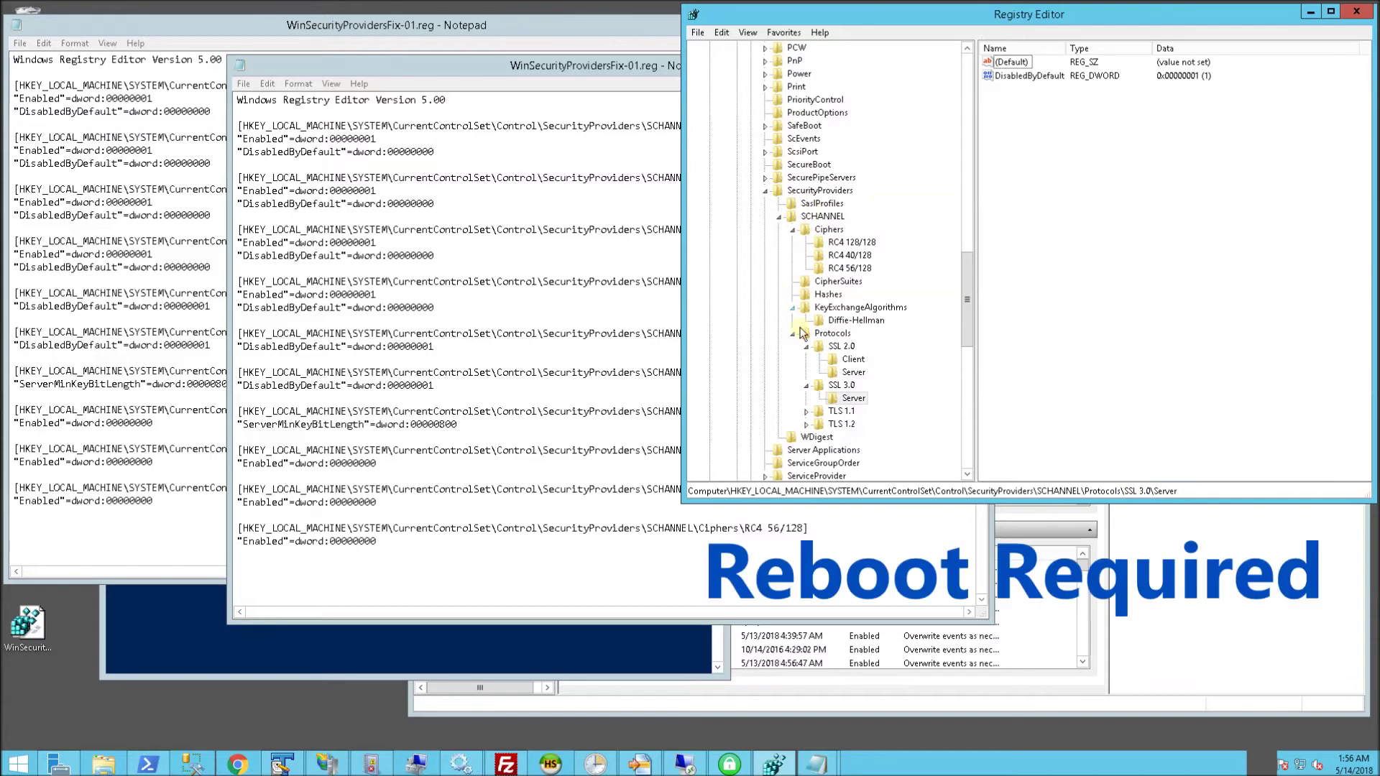
# Confirm the RC4 cipher keys show Enabled 0 and Diffie-Hellman's ServerMinKeyBitLength is 2048.
pyautogui.click(852, 243)
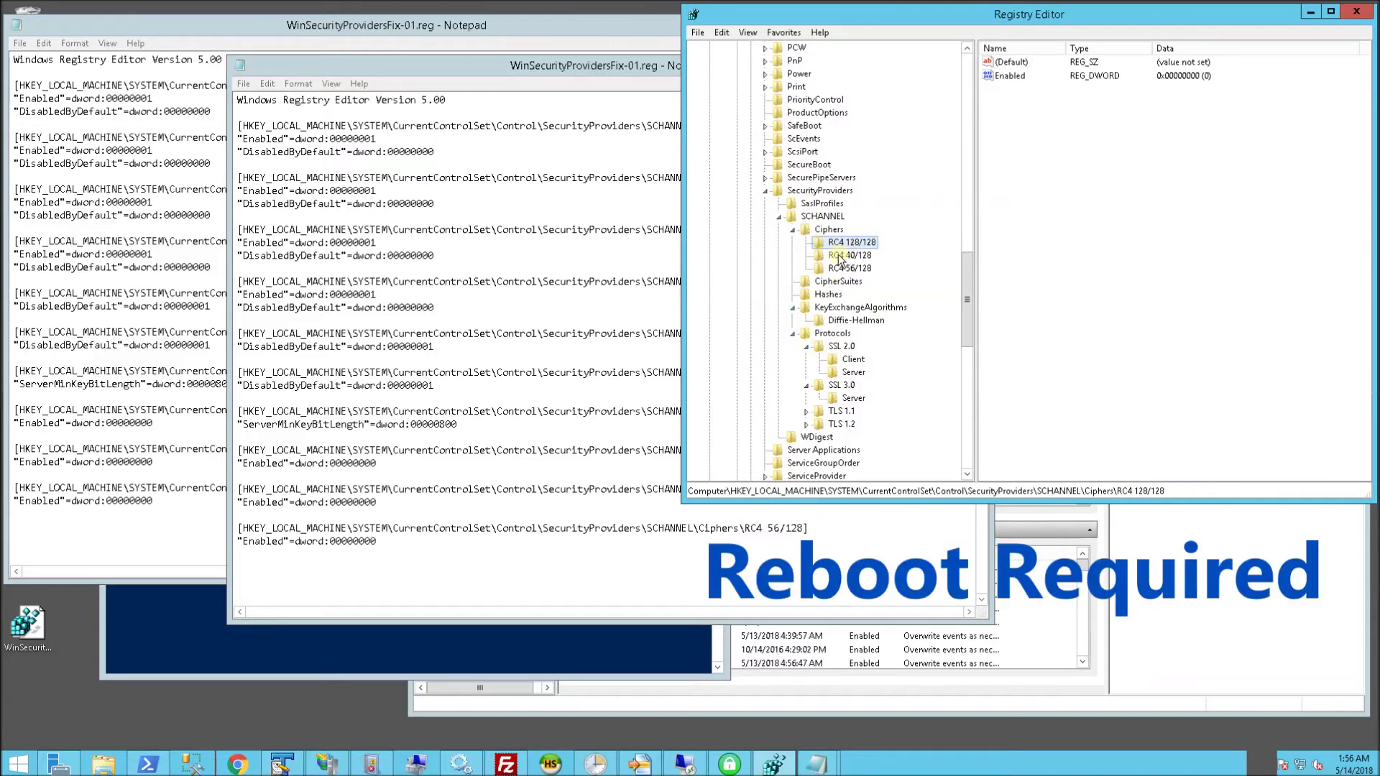
pyautogui.click(842, 255)
pyautogui.click(852, 243)
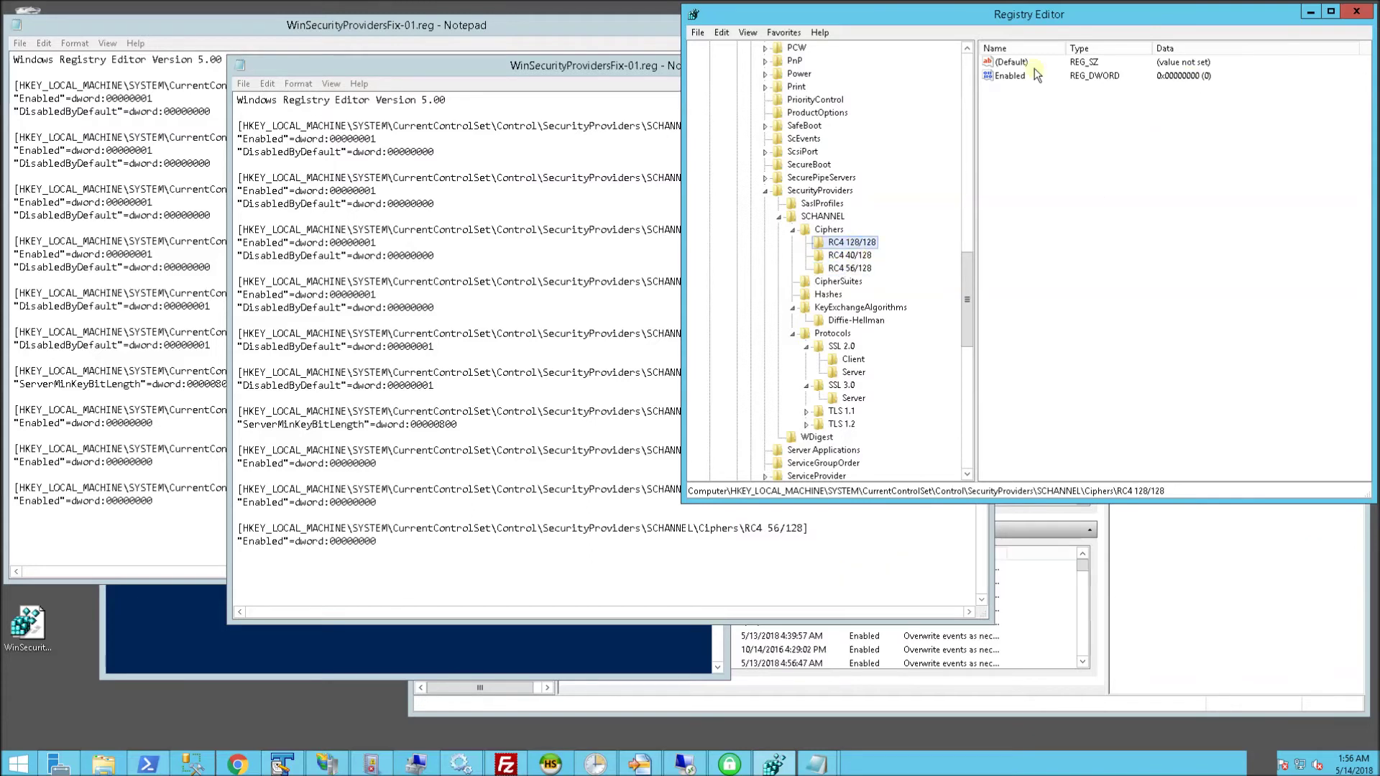
pyautogui.click(1004, 79)
pyautogui.click(847, 255)
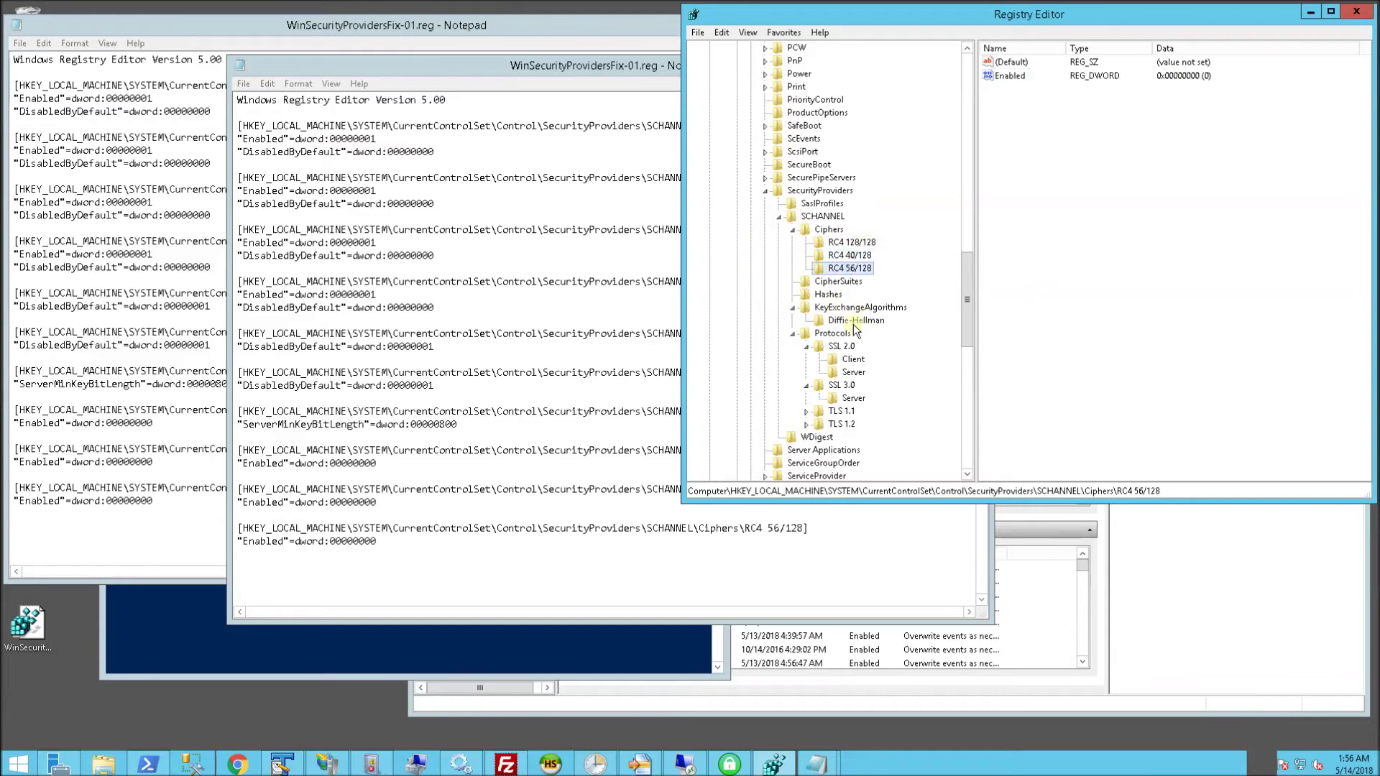
pyautogui.click(851, 321)
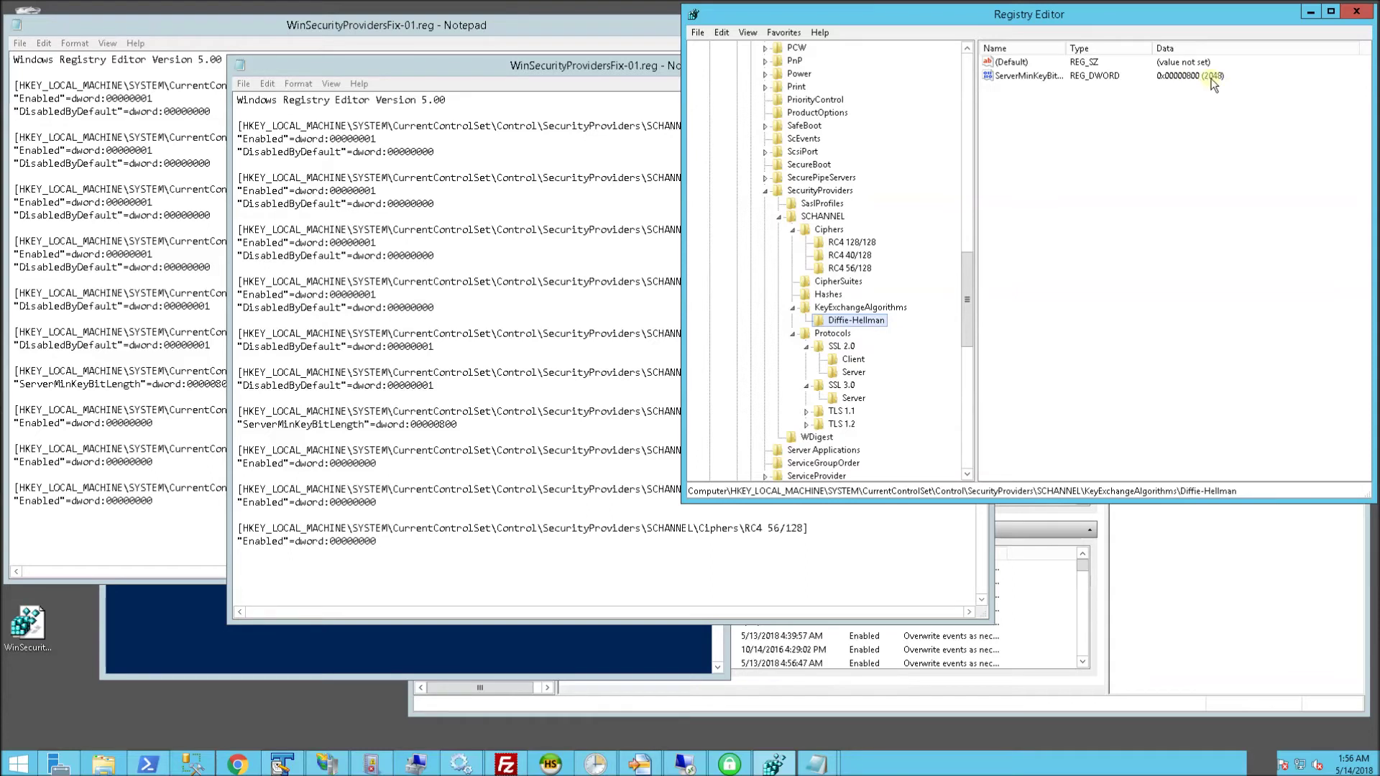
# Verify the SSL 2.0 and SSL 3.0 Server keys are set disabled by default.
pyautogui.click(849, 371)
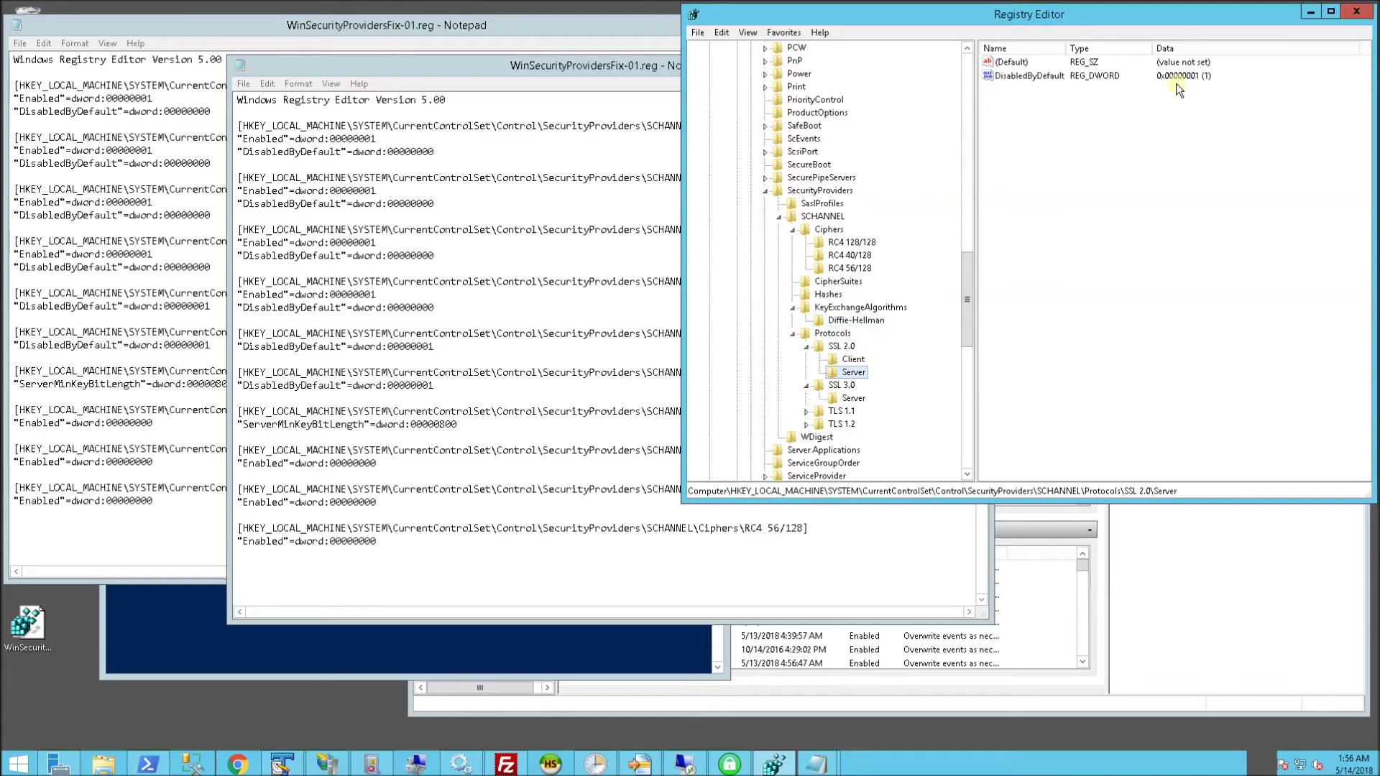
pyautogui.click(1019, 75)
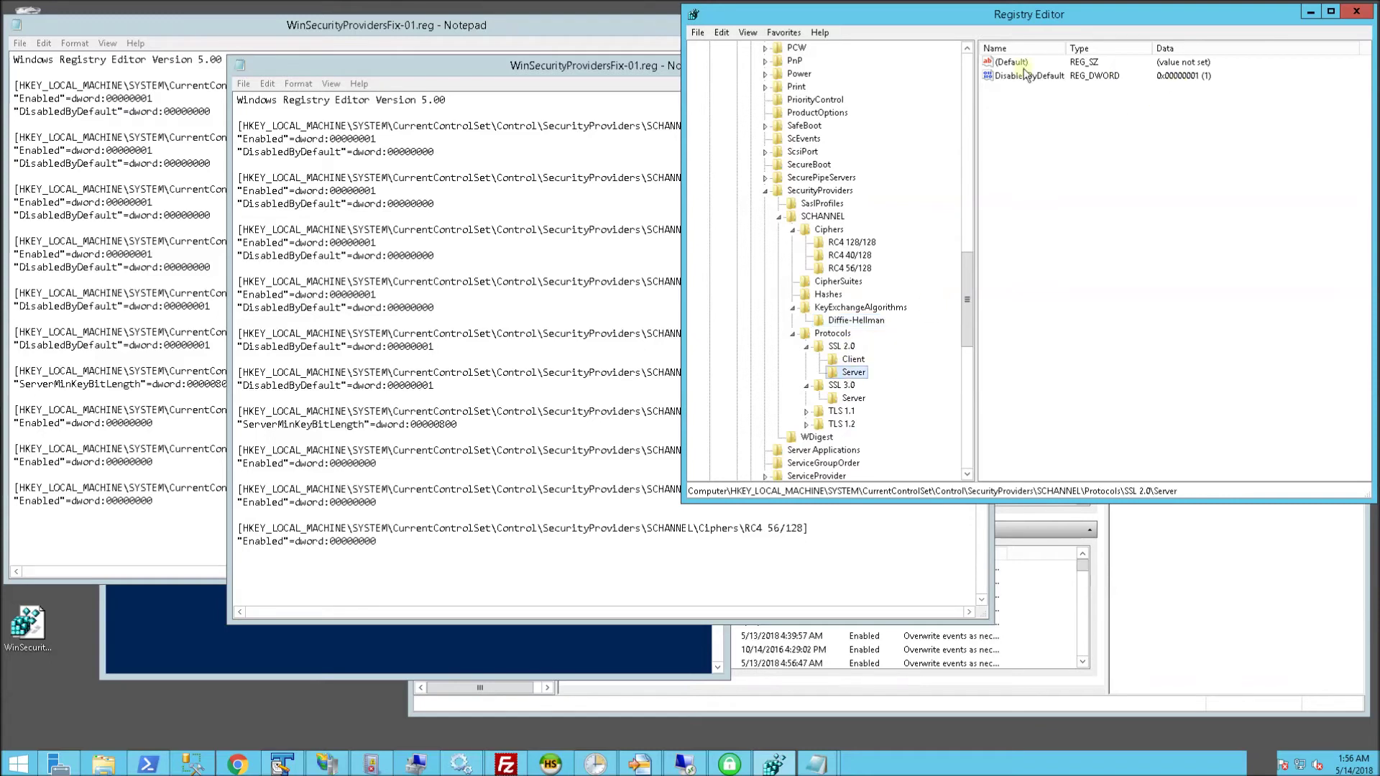
pyautogui.click(852, 398)
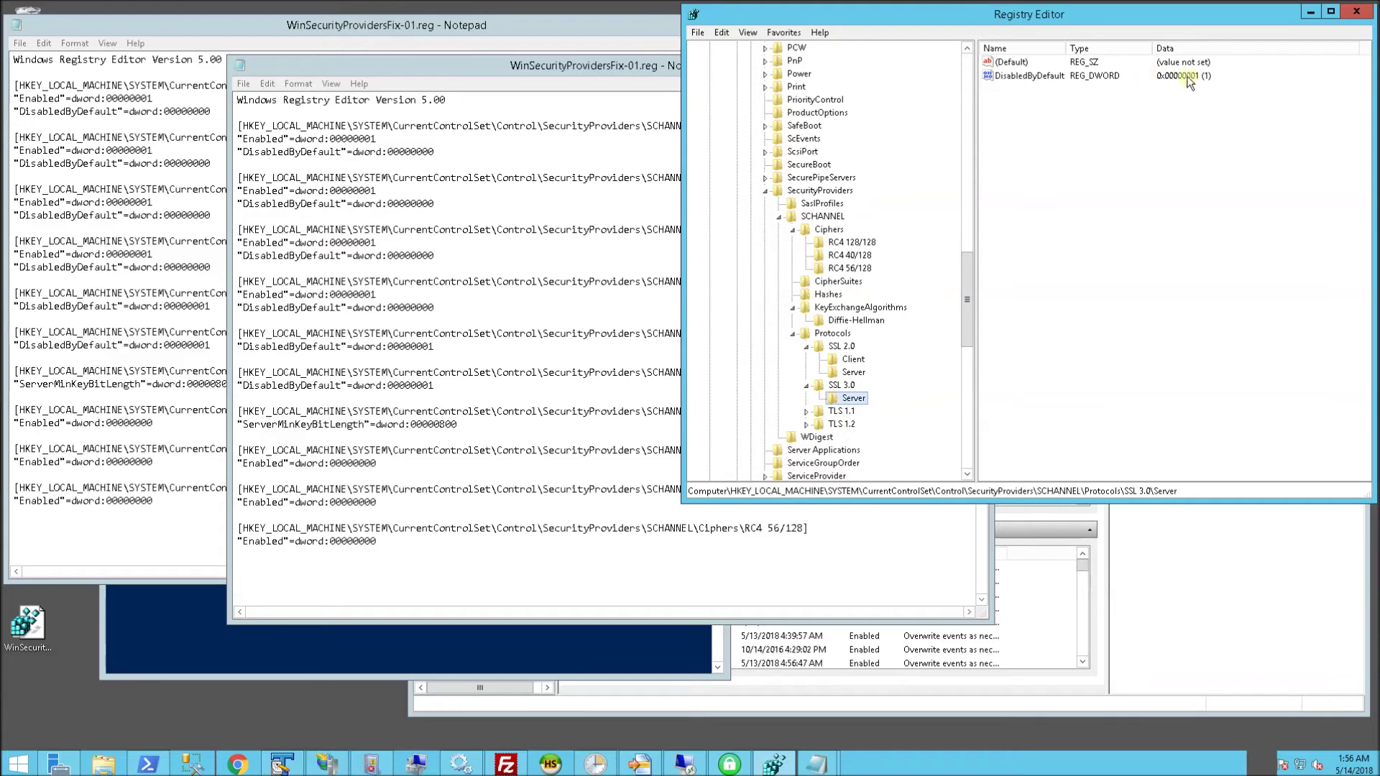
pyautogui.click(1188, 84)
# Verify the TLS 1.1 and TLS 1.2 Server keys hold Enabled 1 and DisabledByDefault 0.
pyautogui.click(839, 411)
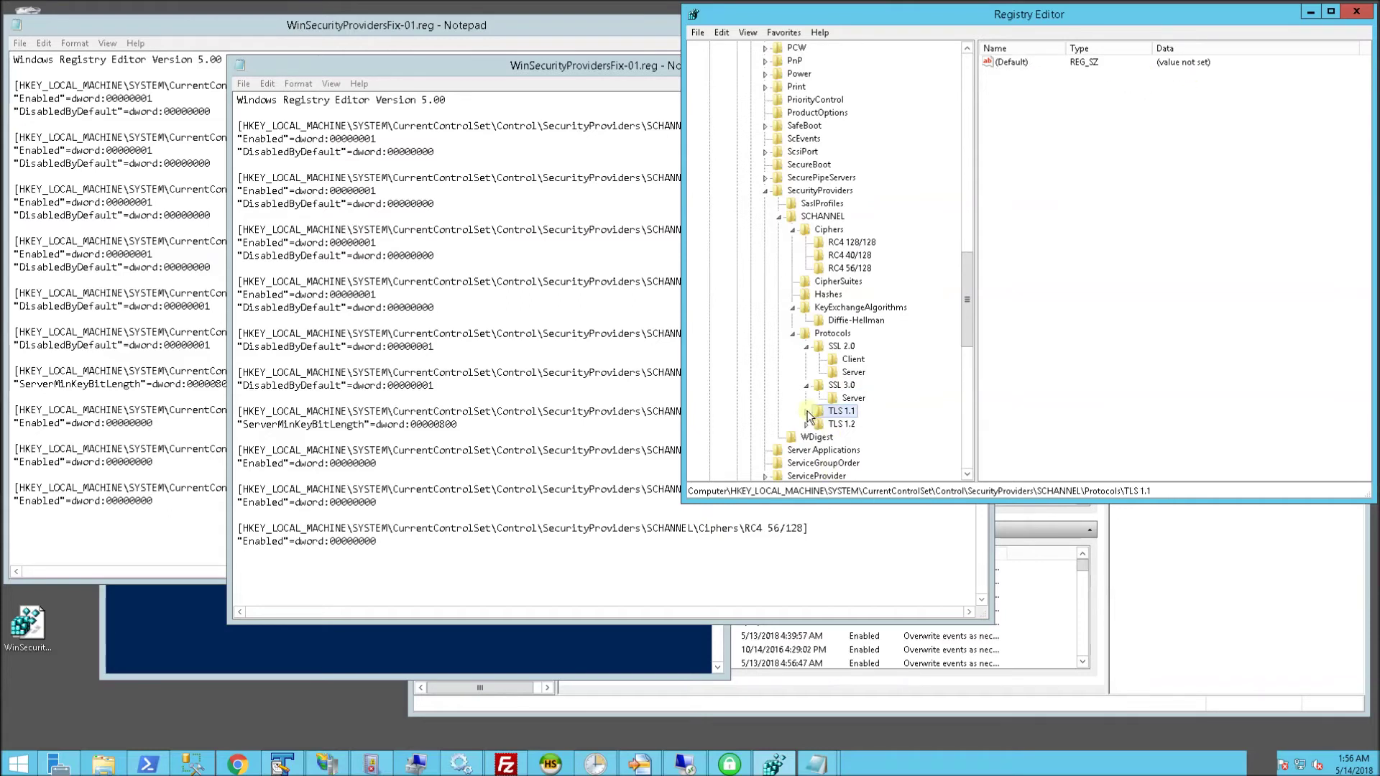
pyautogui.click(853, 437)
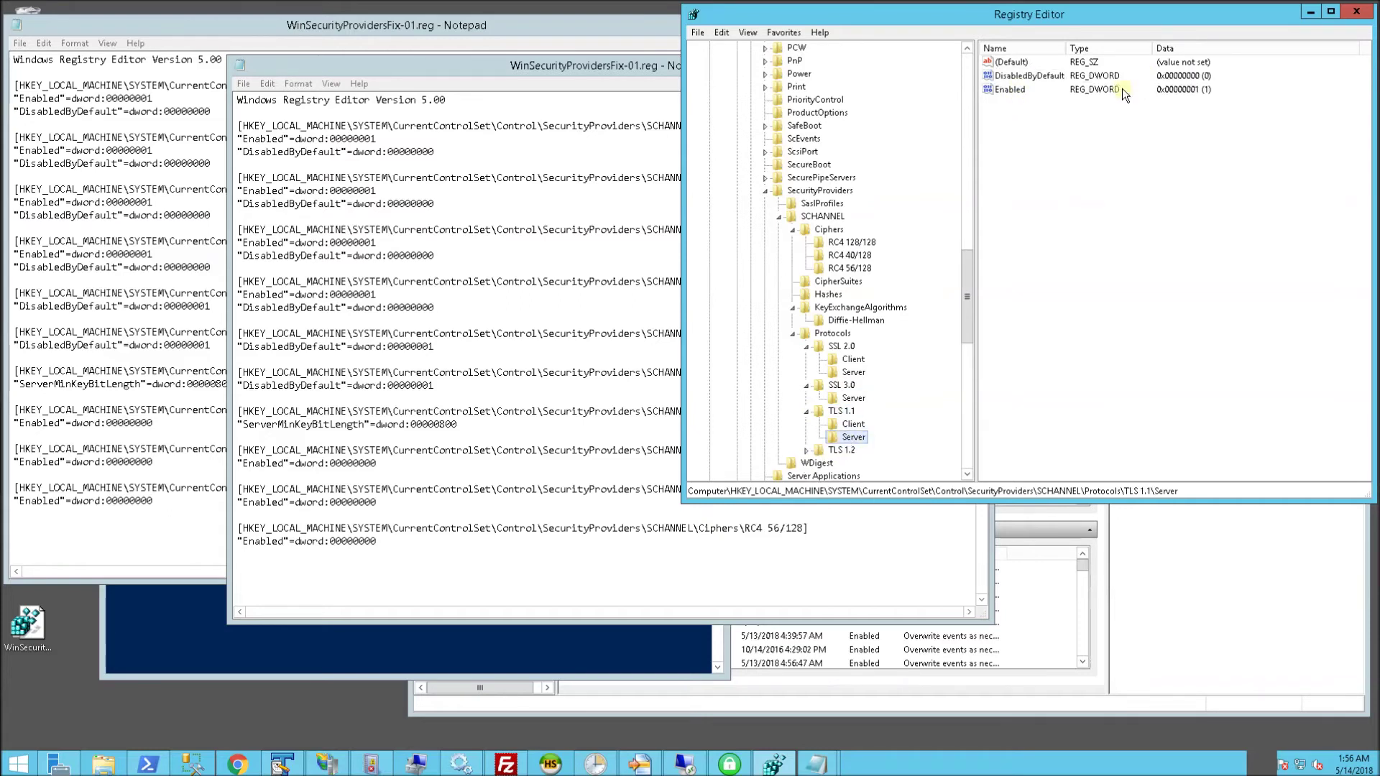
pyautogui.click(1022, 89)
pyautogui.click(836, 449)
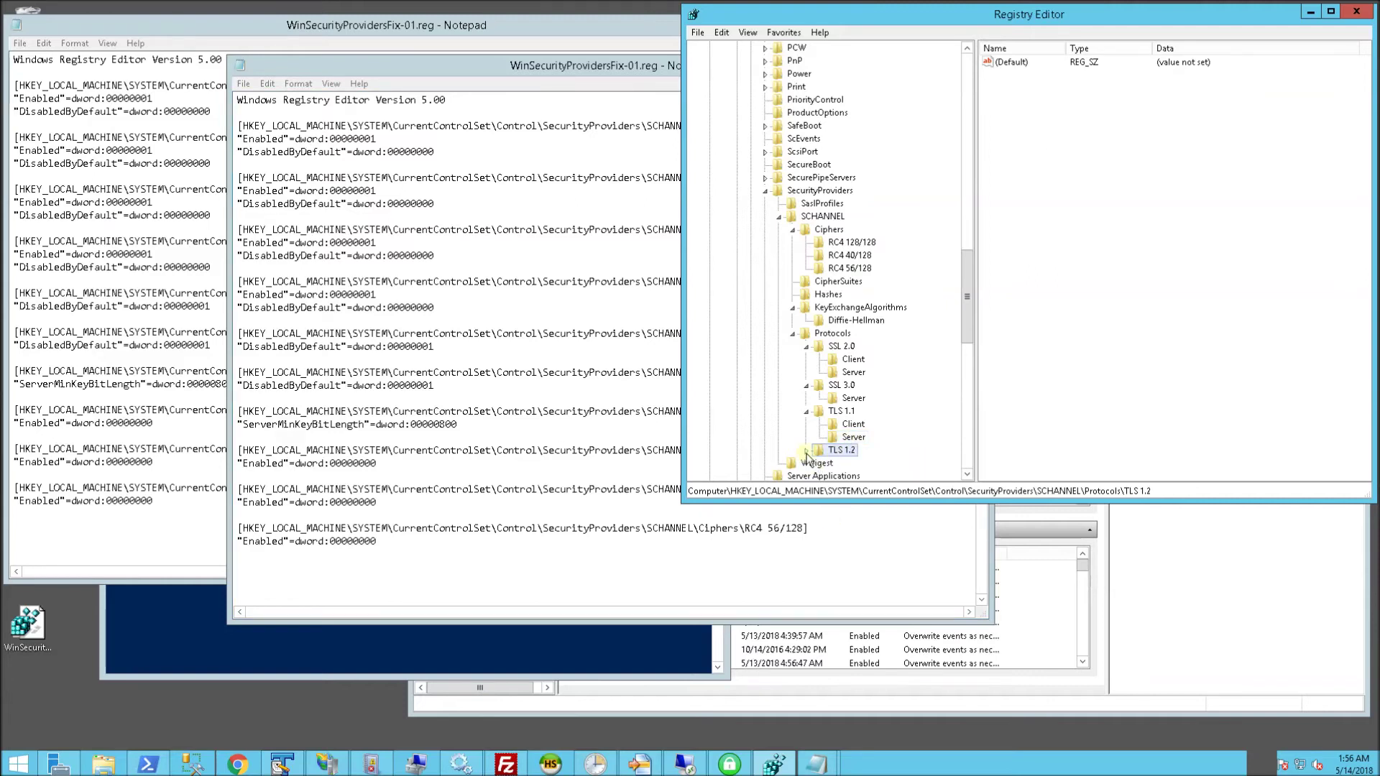
pyautogui.click(853, 464)
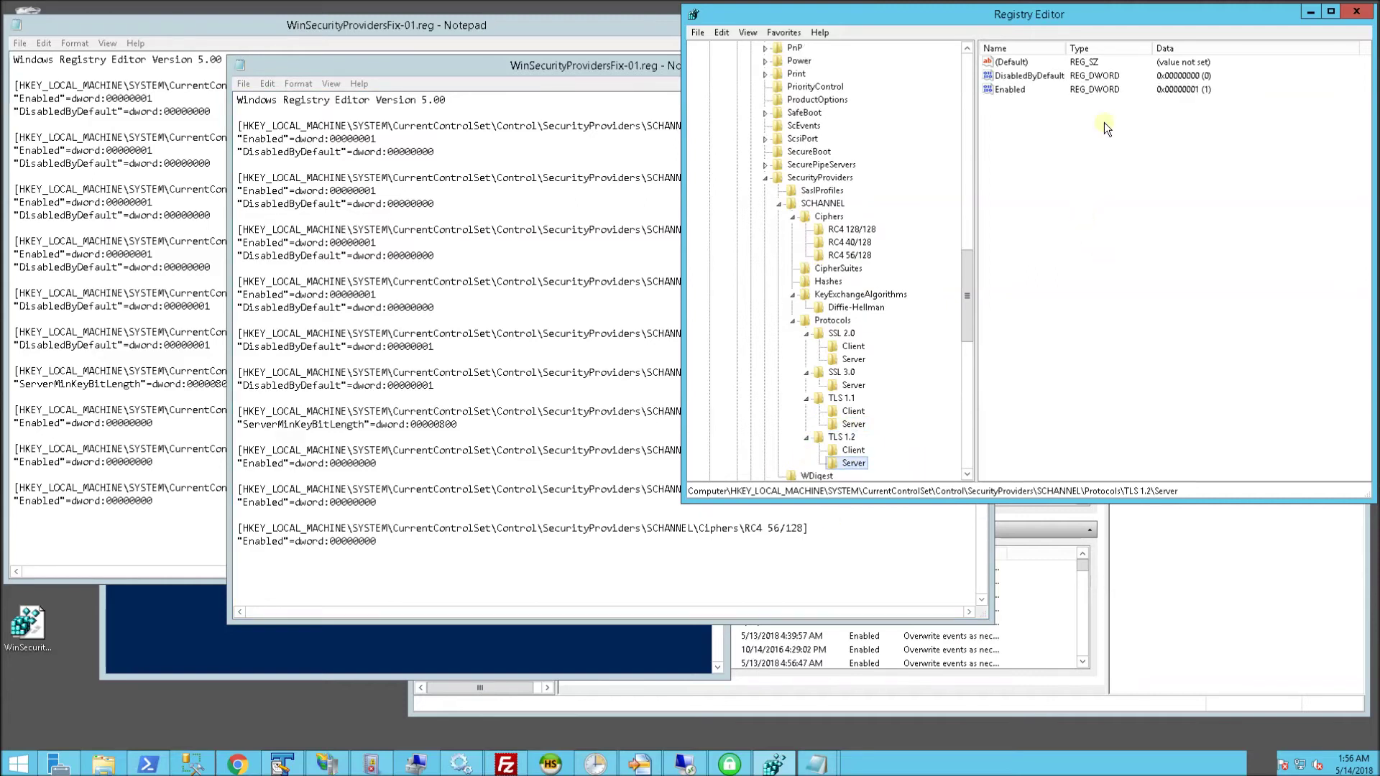
pyautogui.click(1008, 89)
pyautogui.scroll(-3, 967, 335)
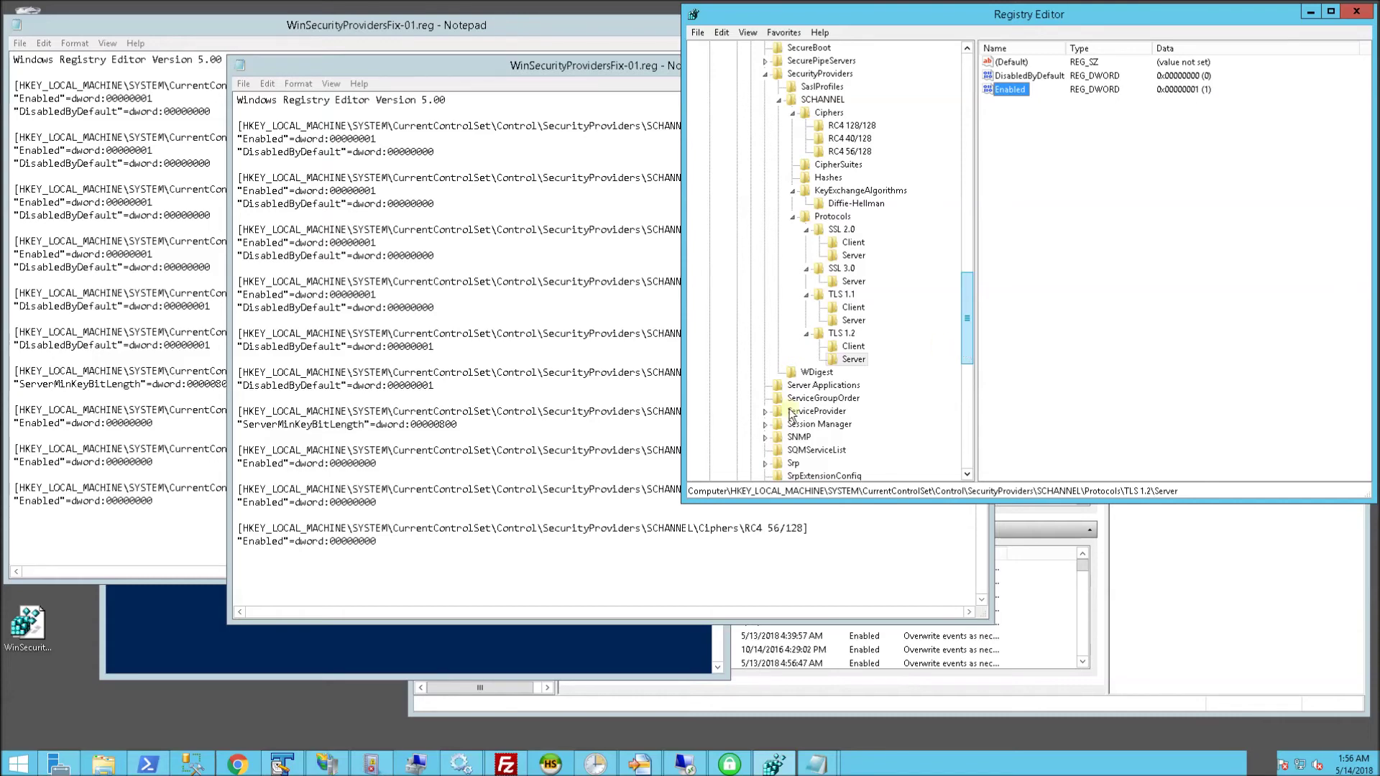
# Compare the B and A SSL Labs reports and check the start page's web address.
pyautogui.click(717, 761)
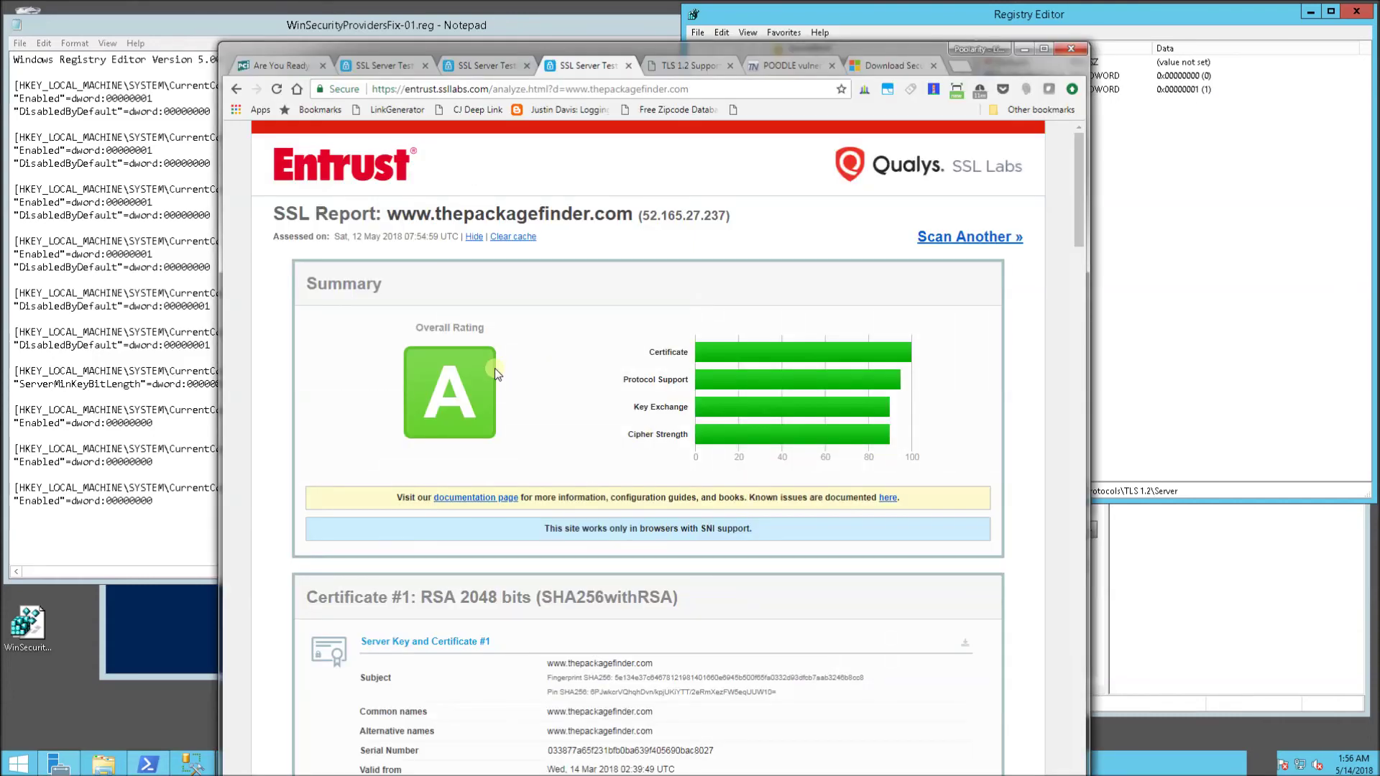
pyautogui.click(492, 65)
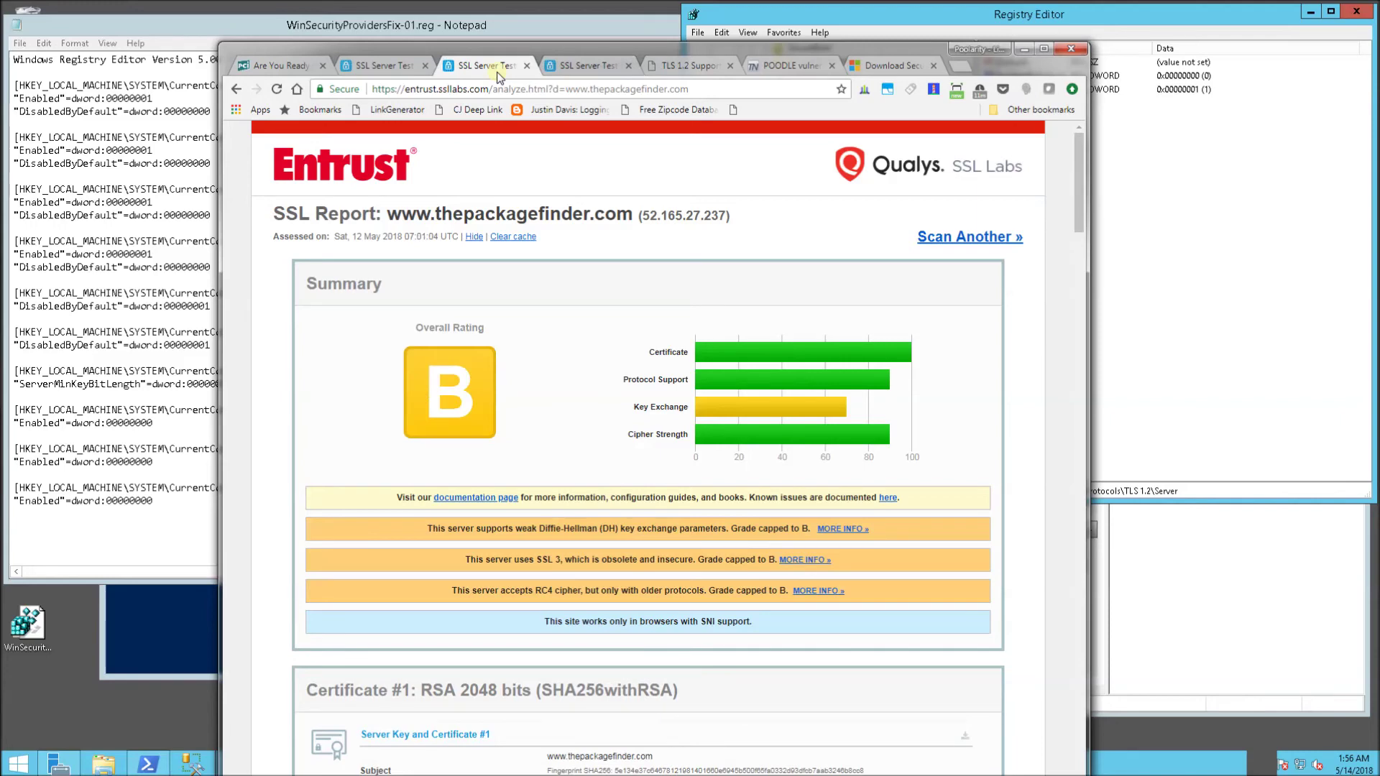
pyautogui.click(588, 65)
pyautogui.scroll(-3, 718, 383)
pyautogui.scroll(-5, 719, 384)
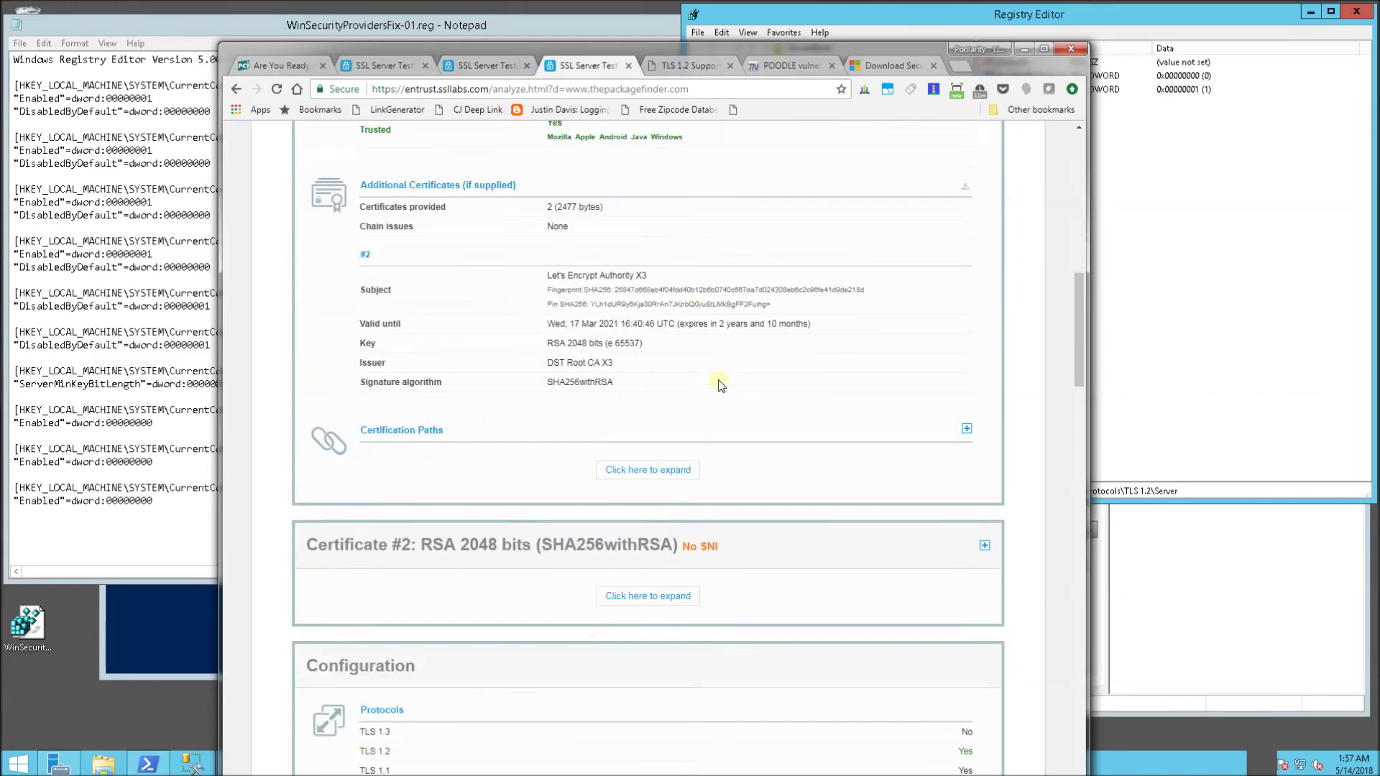
pyautogui.scroll(-2, 717, 384)
pyautogui.scroll(-1, 716, 387)
pyautogui.scroll(-1, 716, 387)
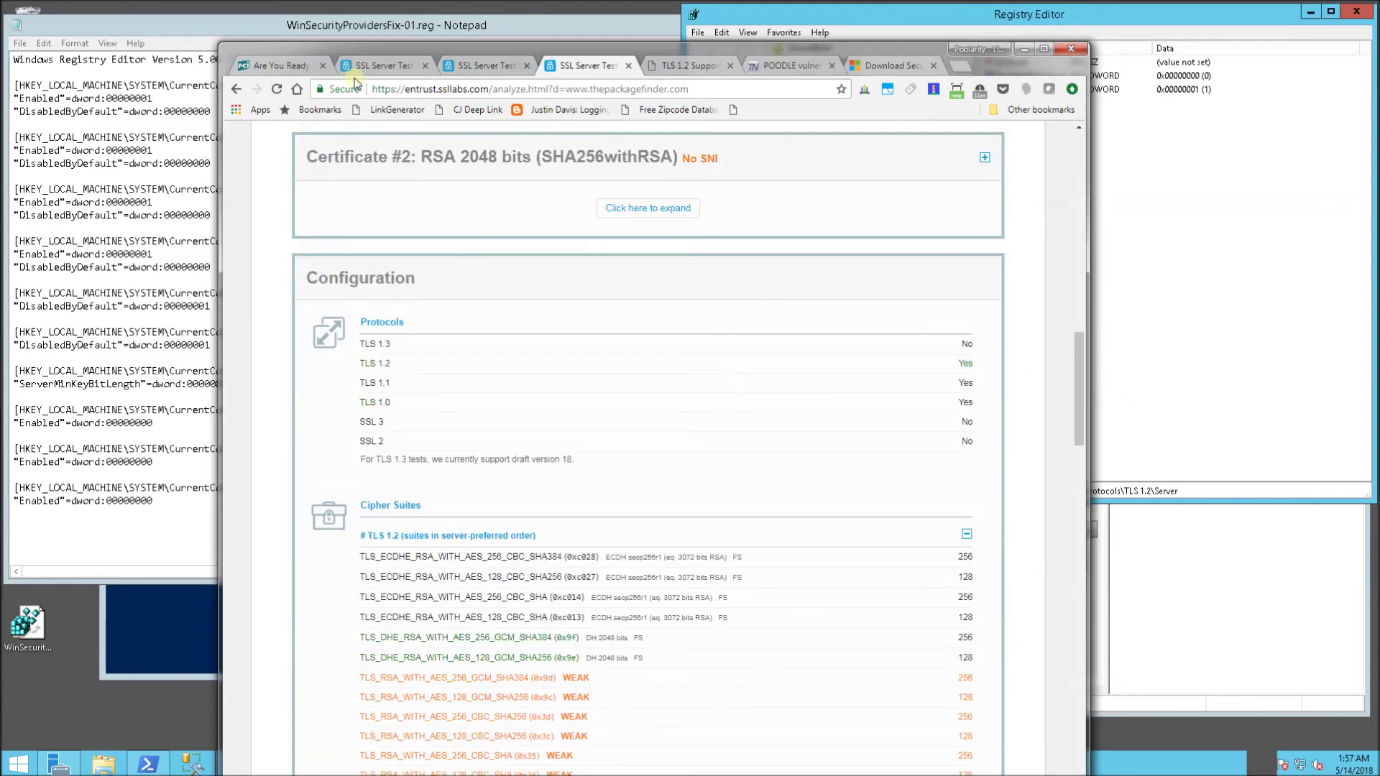
pyautogui.click(387, 66)
pyautogui.click(509, 87)
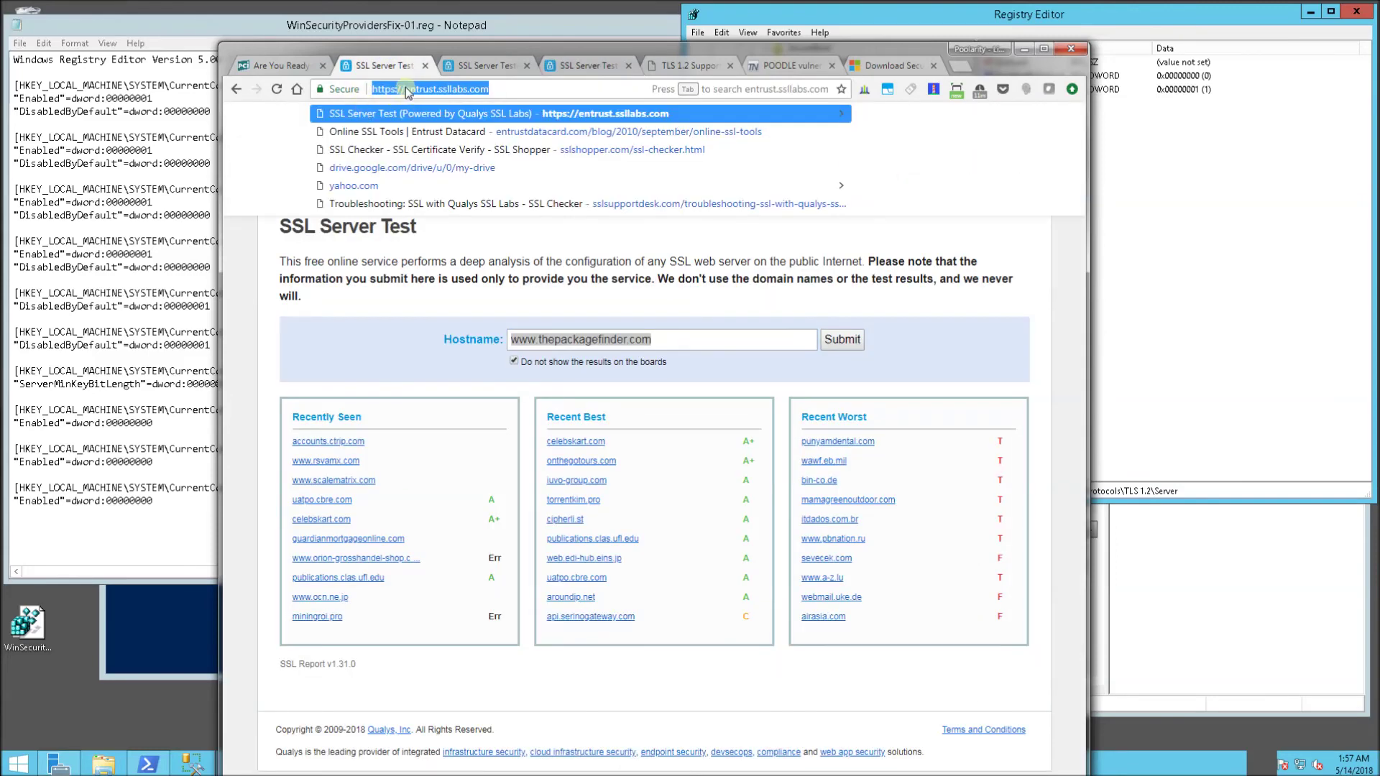
# Mark the Protocols rows in the B report, then compare with the A report without SSL 3.
pyautogui.click(490, 66)
pyautogui.scroll(-2, 691, 517)
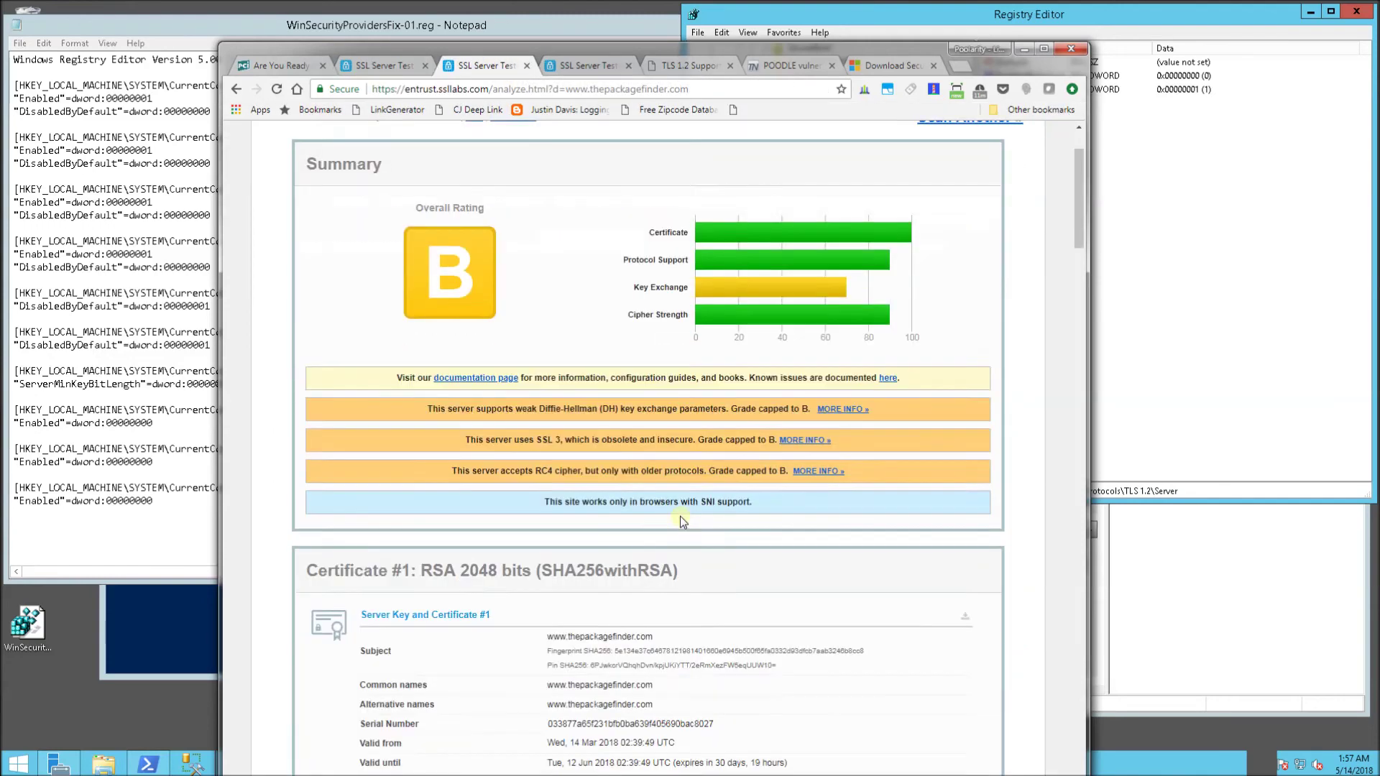
pyautogui.scroll(-3, 681, 516)
pyautogui.scroll(-3, 680, 521)
pyautogui.scroll(-2, 680, 534)
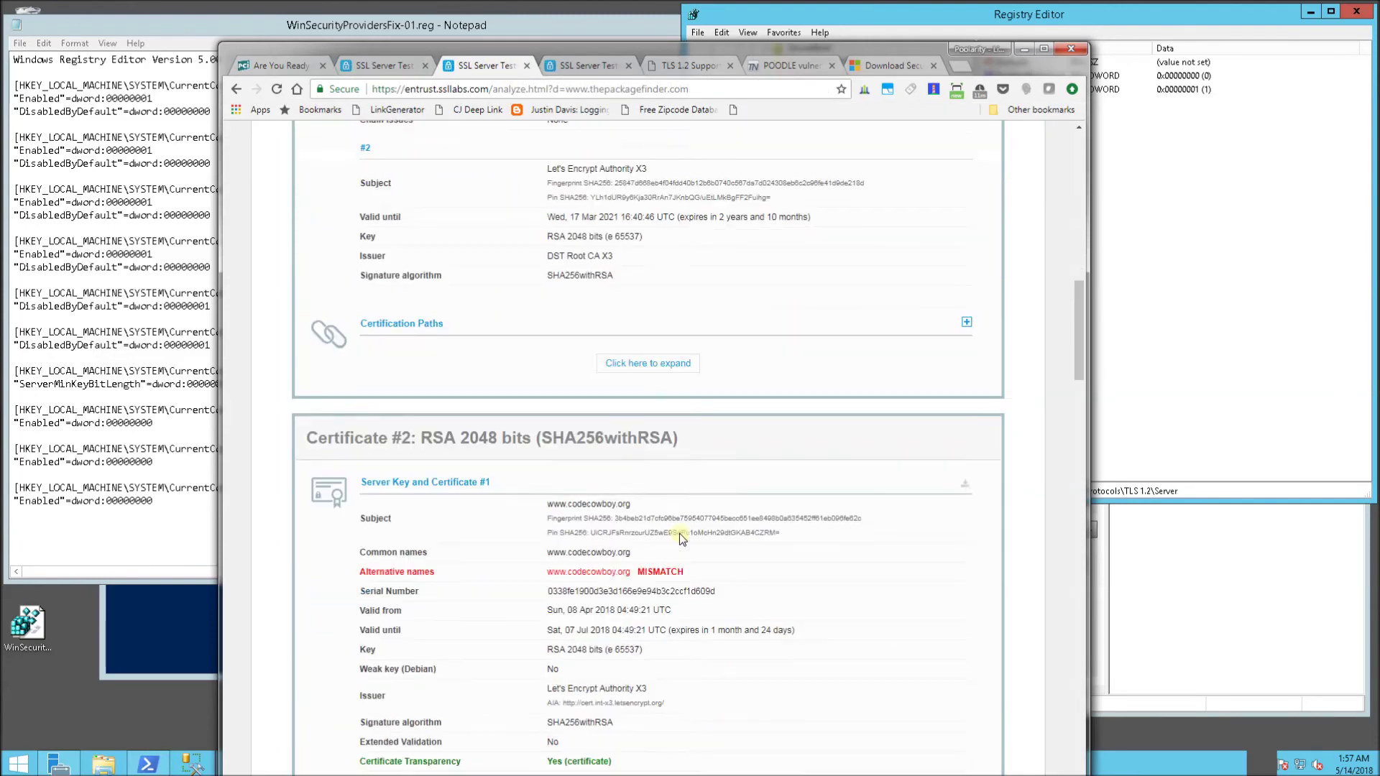
pyautogui.scroll(-1, 680, 535)
pyautogui.scroll(-5, 679, 532)
pyautogui.scroll(-3, 678, 534)
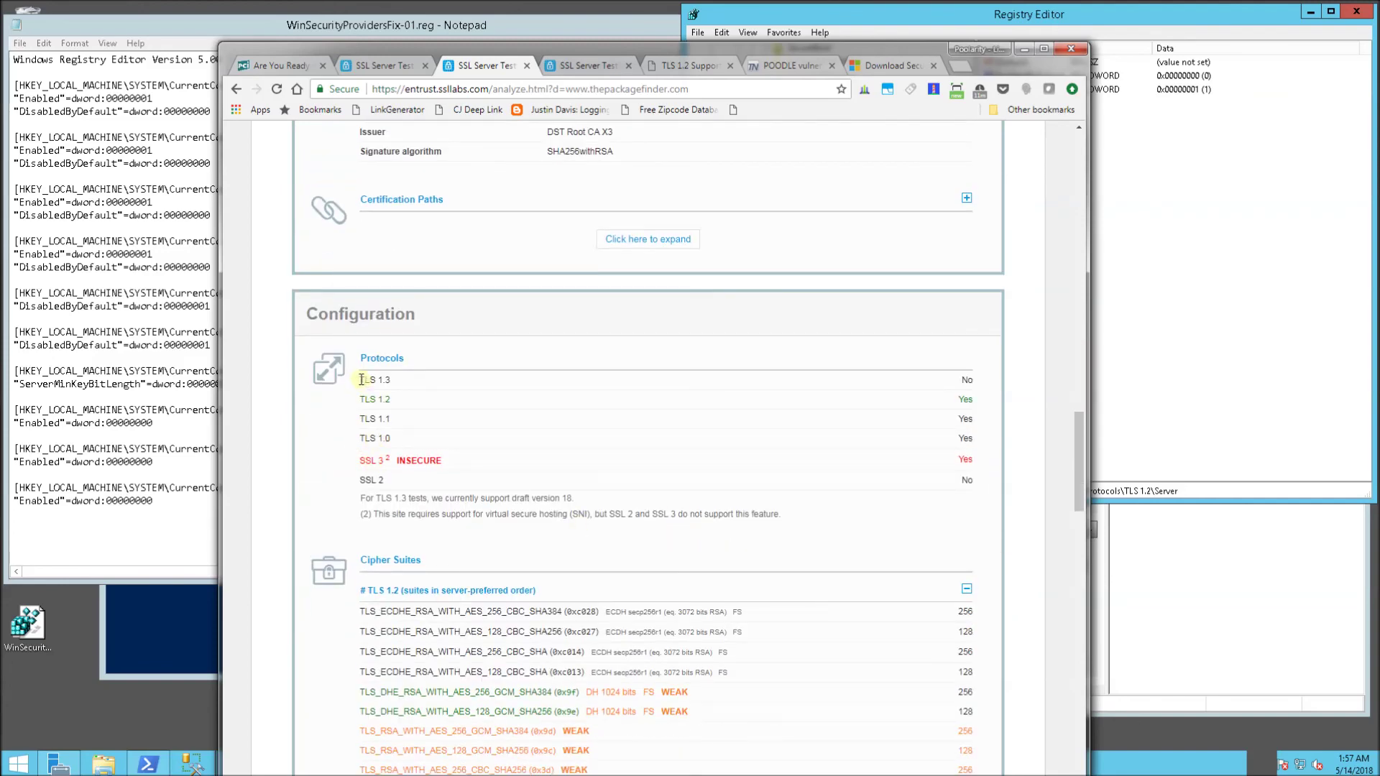
pyautogui.moveTo(362, 379); pyautogui.dragTo(954, 498)
pyautogui.click(955, 499)
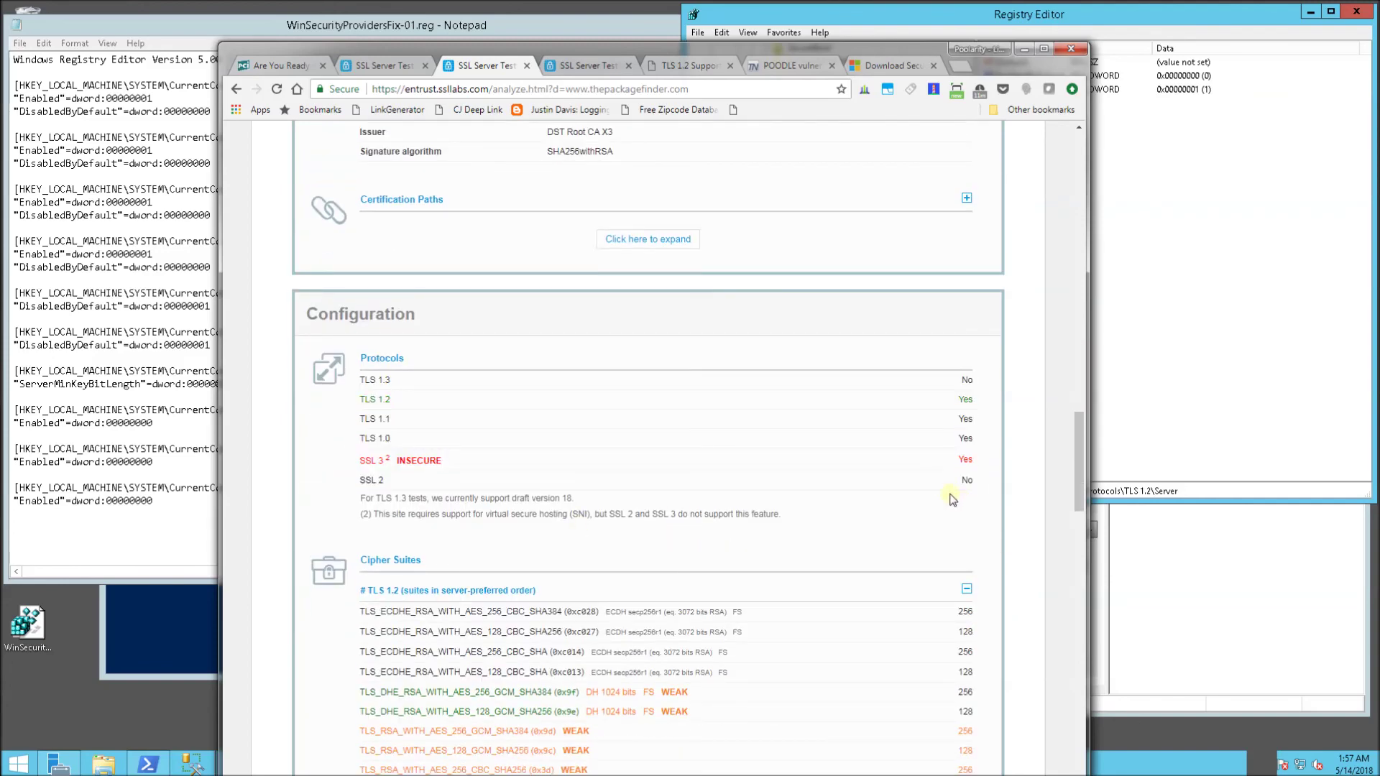
pyautogui.click(591, 67)
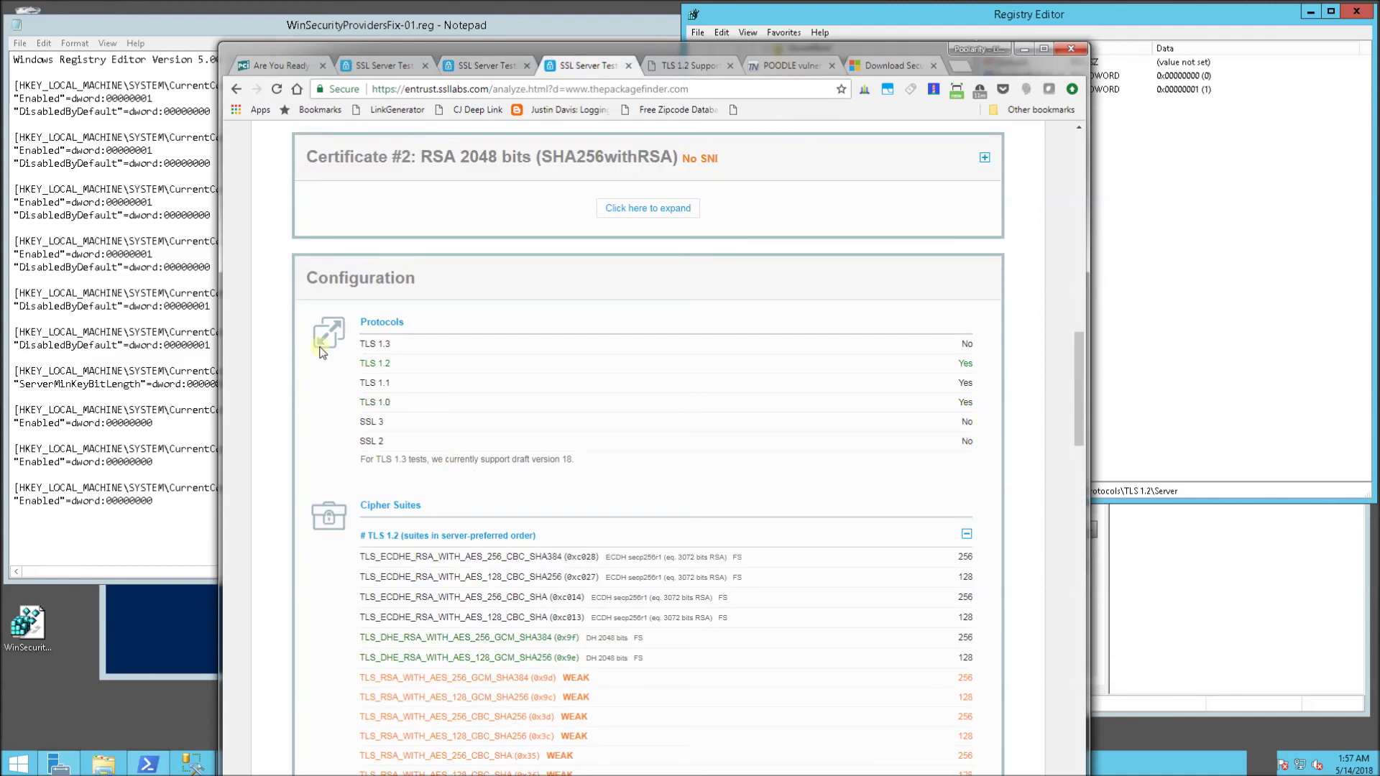
pyautogui.scroll(5, 709, 522)
pyautogui.scroll(10, 709, 523)
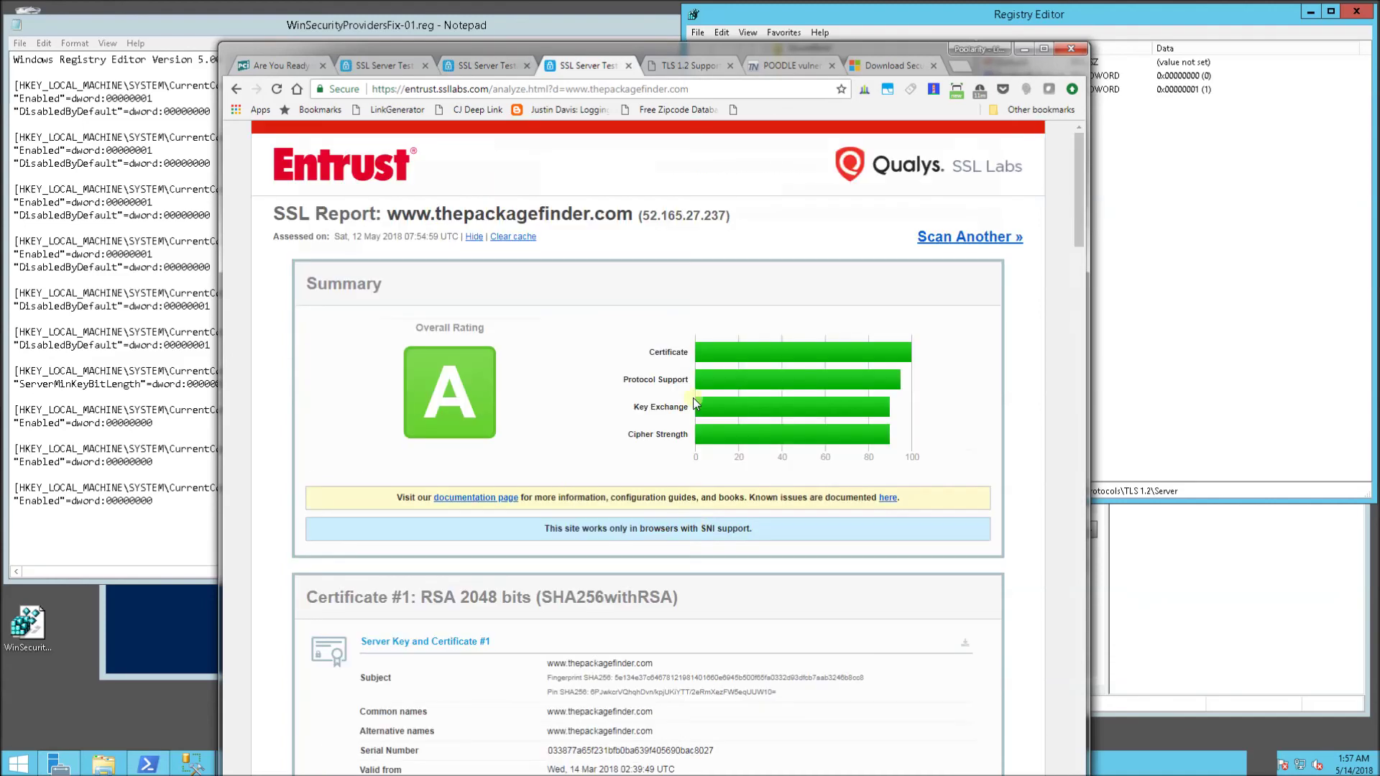